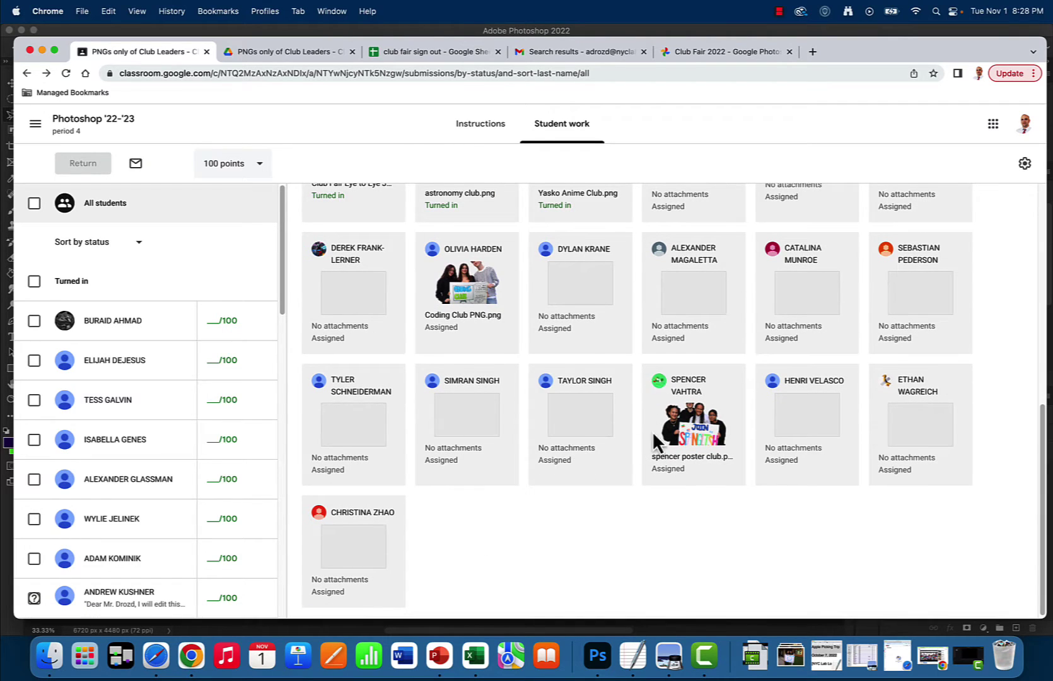
# - Review the submitted club cutouts in Classroom, opening Music Club.jpg and comparing with the 2018 club fair collage
pyautogui.scroll(5, 653, 439)
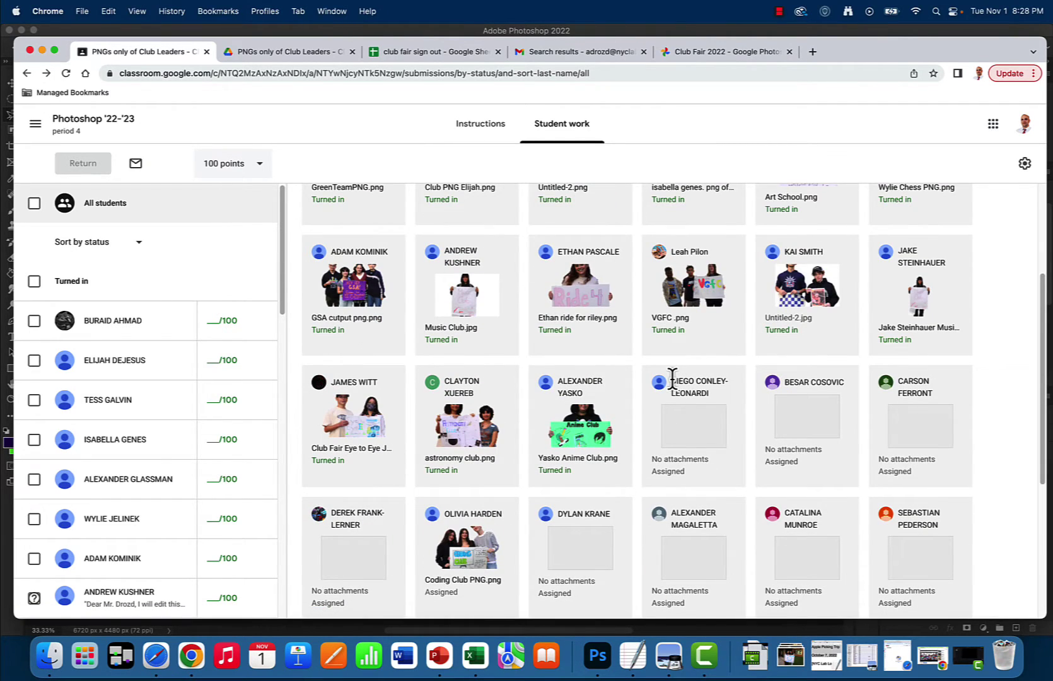
pyautogui.click(485, 306)
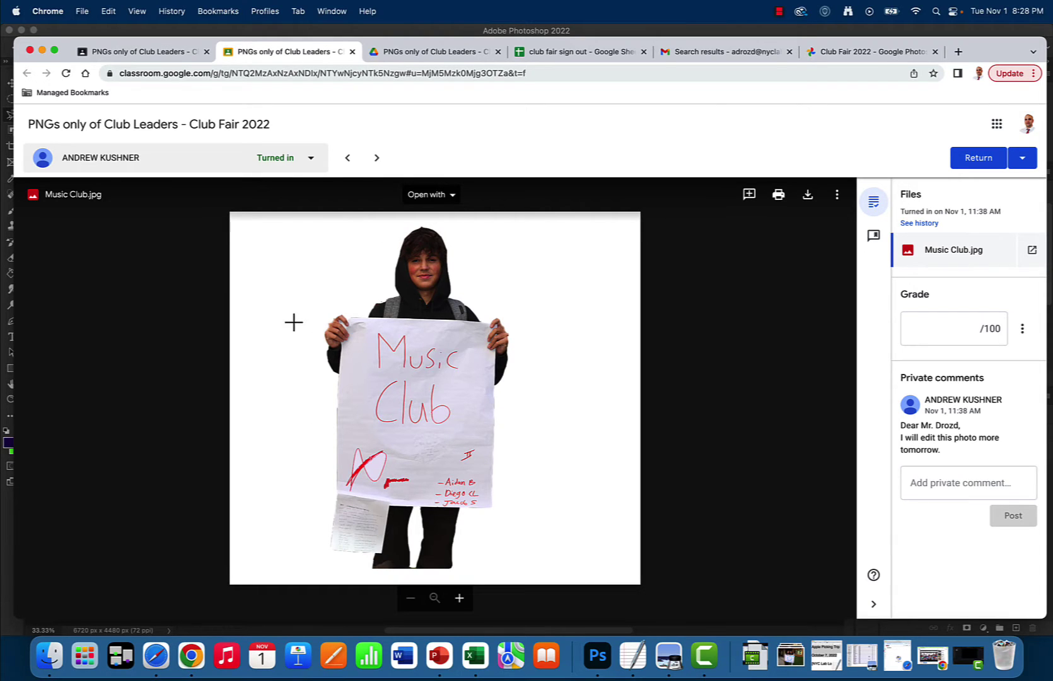
pyautogui.click(731, 52)
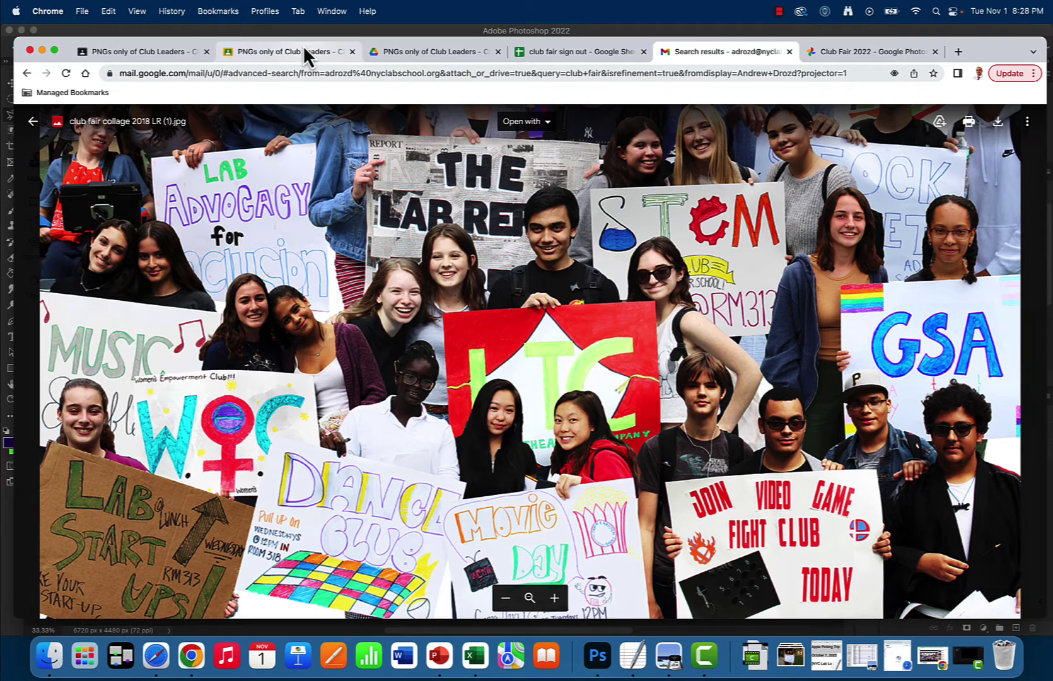
pyautogui.click(173, 56)
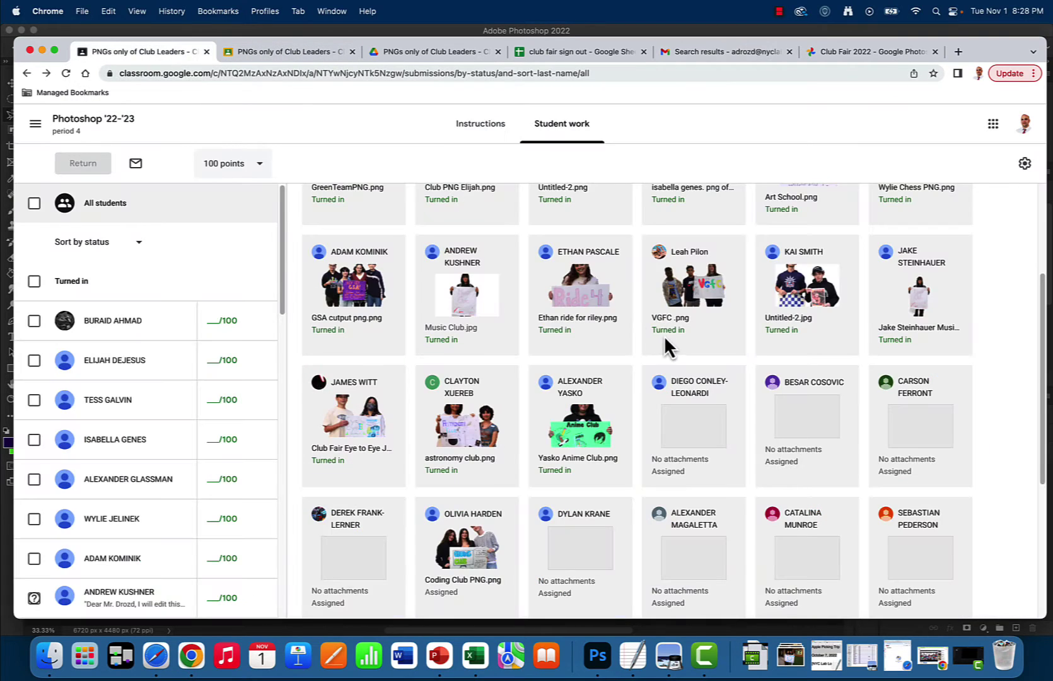
pyautogui.scroll(5, 709, 347)
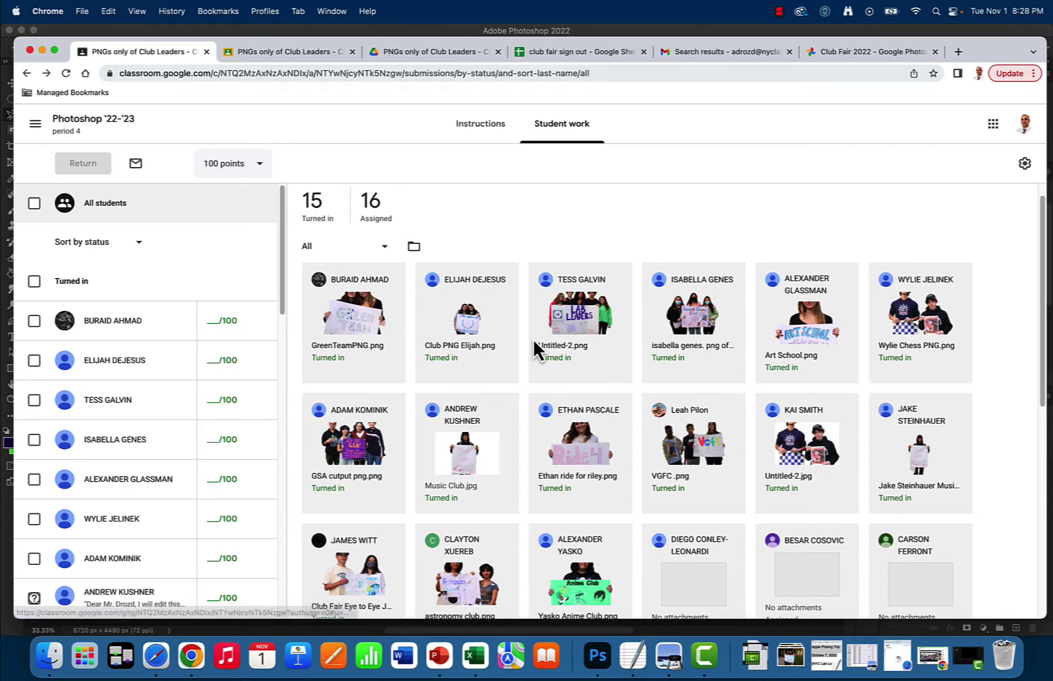
# - View several club leader cutouts in the Drive folder and check the club fair sign out sheet
pyautogui.click(312, 54)
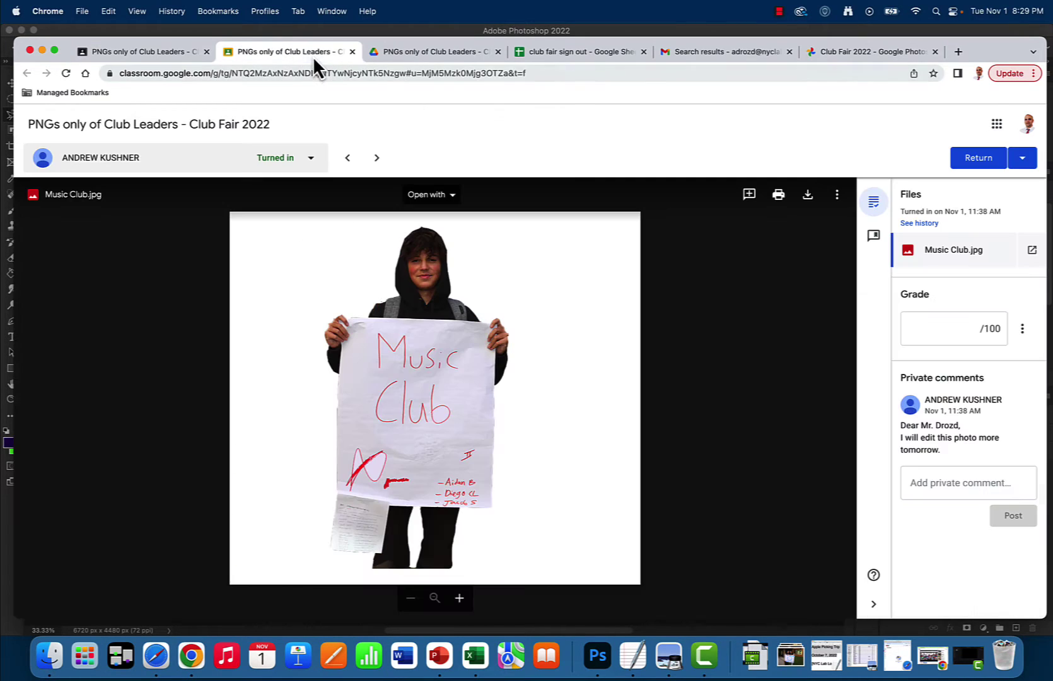
pyautogui.click(395, 53)
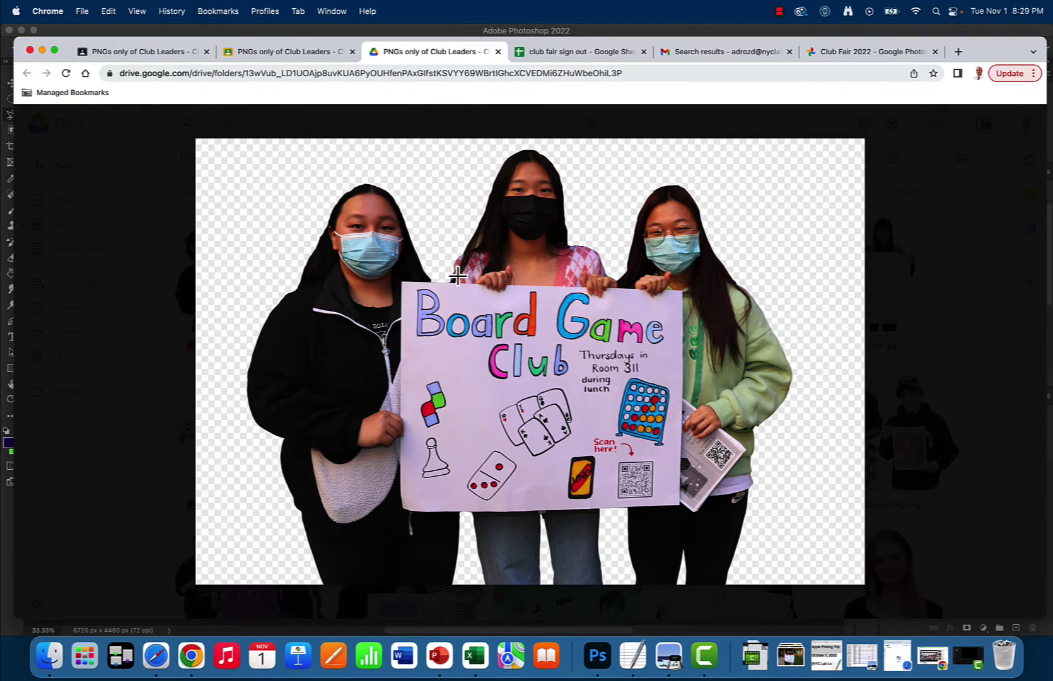
pyautogui.press('Right')
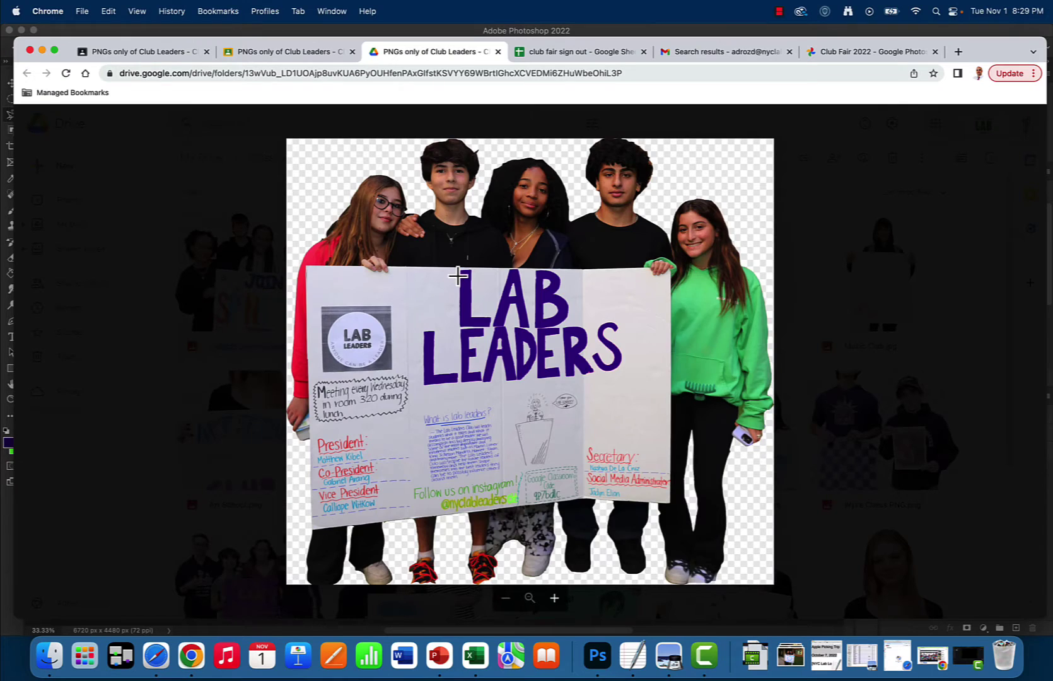
pyautogui.press('Right')
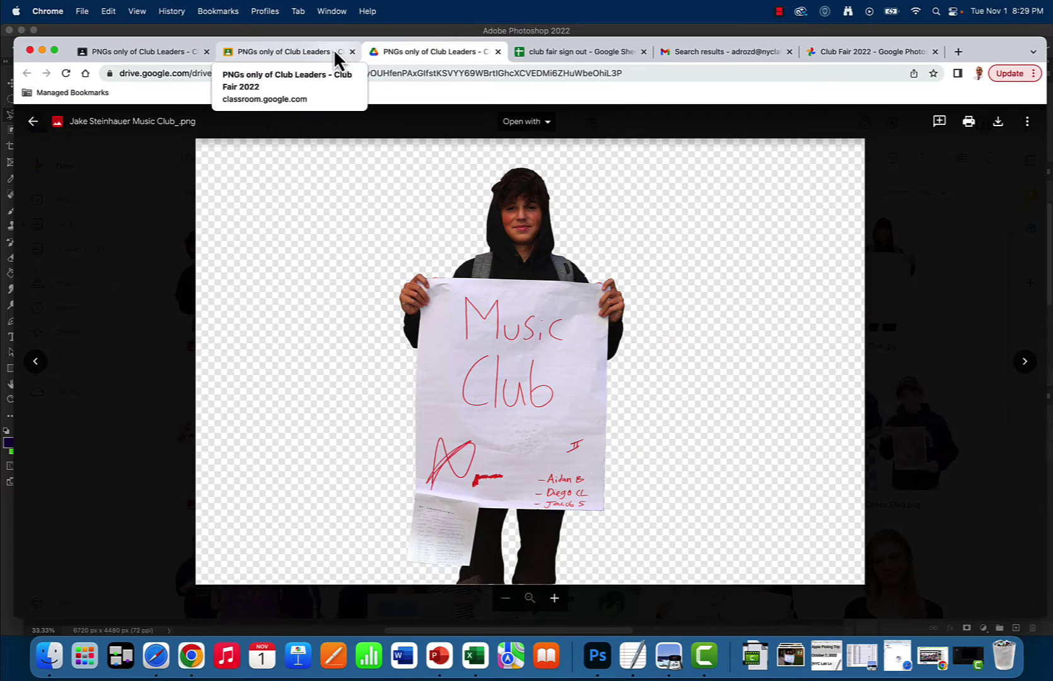
pyautogui.click(573, 53)
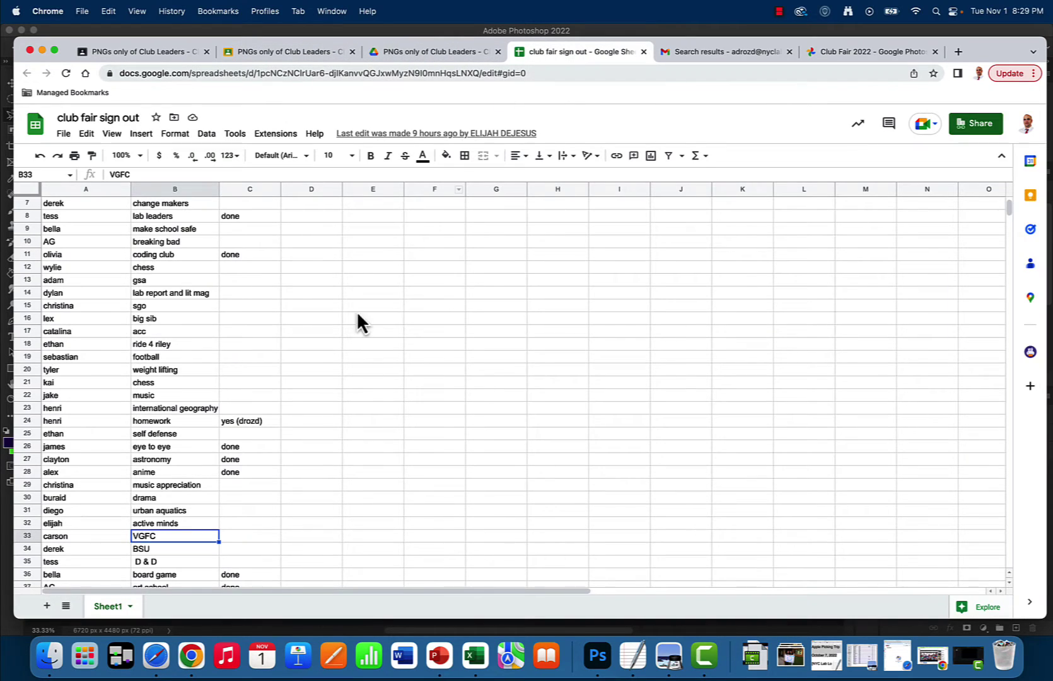
pyautogui.click(320, 54)
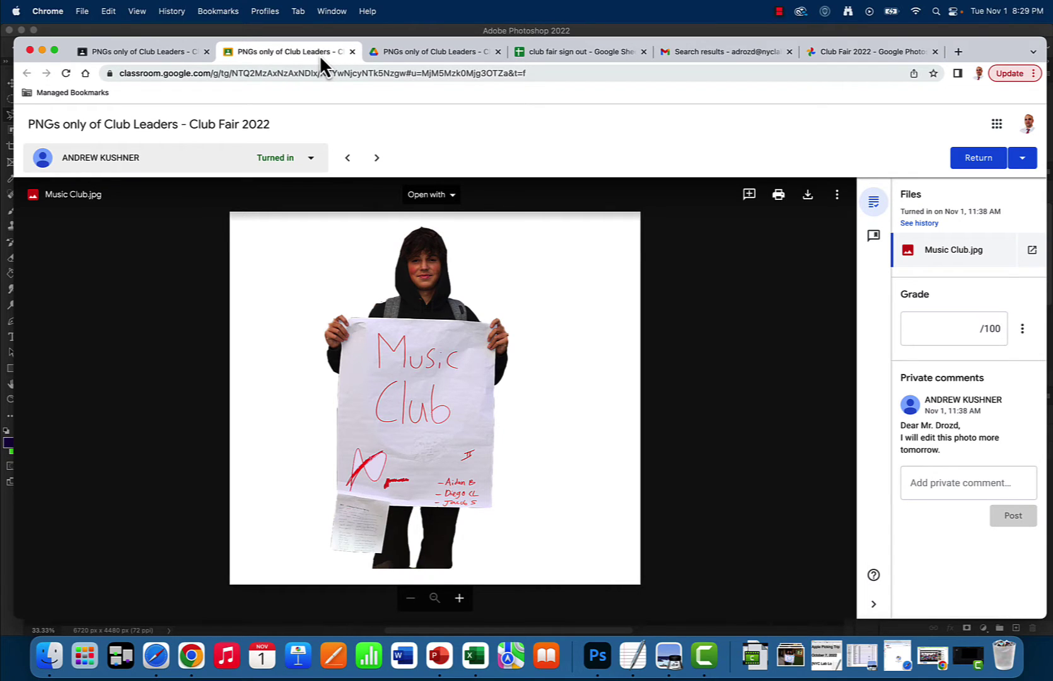
# - Examine the remaining club cutouts in the Drive folder one by one, comparing transparent PNGs with white-background JPGs
pyautogui.click(384, 47)
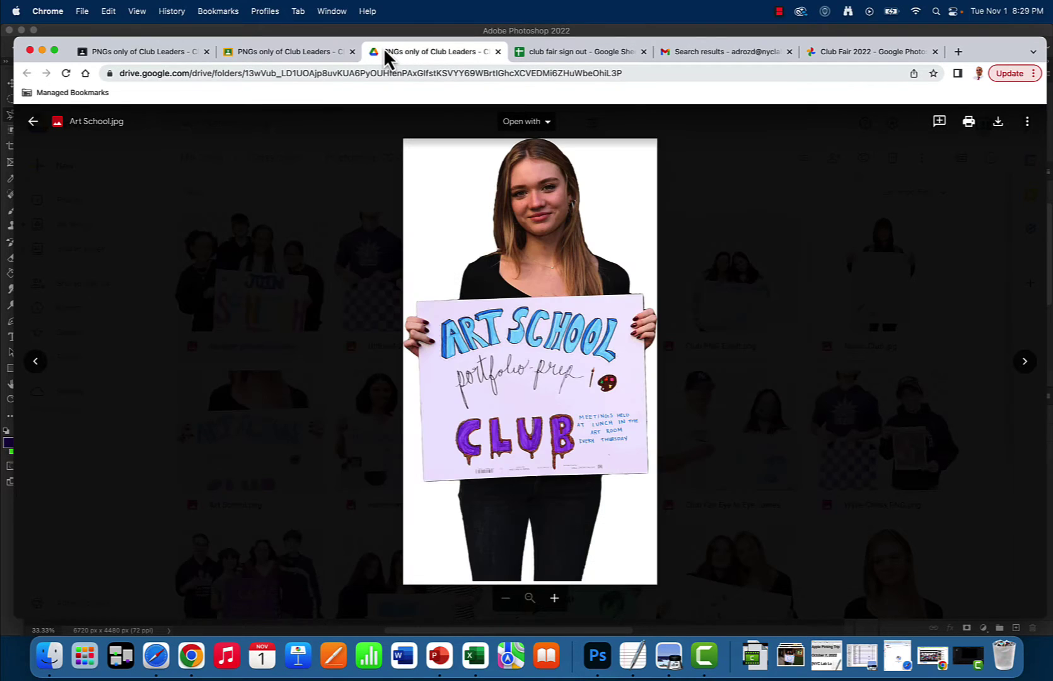
pyautogui.press('Right')
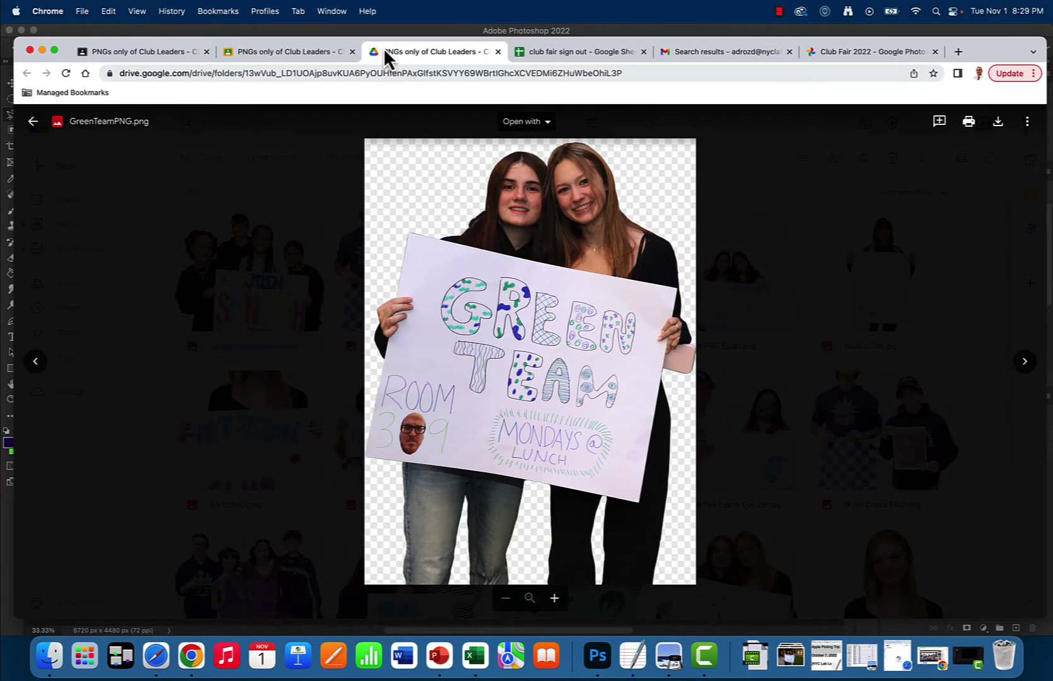
pyautogui.press('Right')
pyautogui.press('Right')
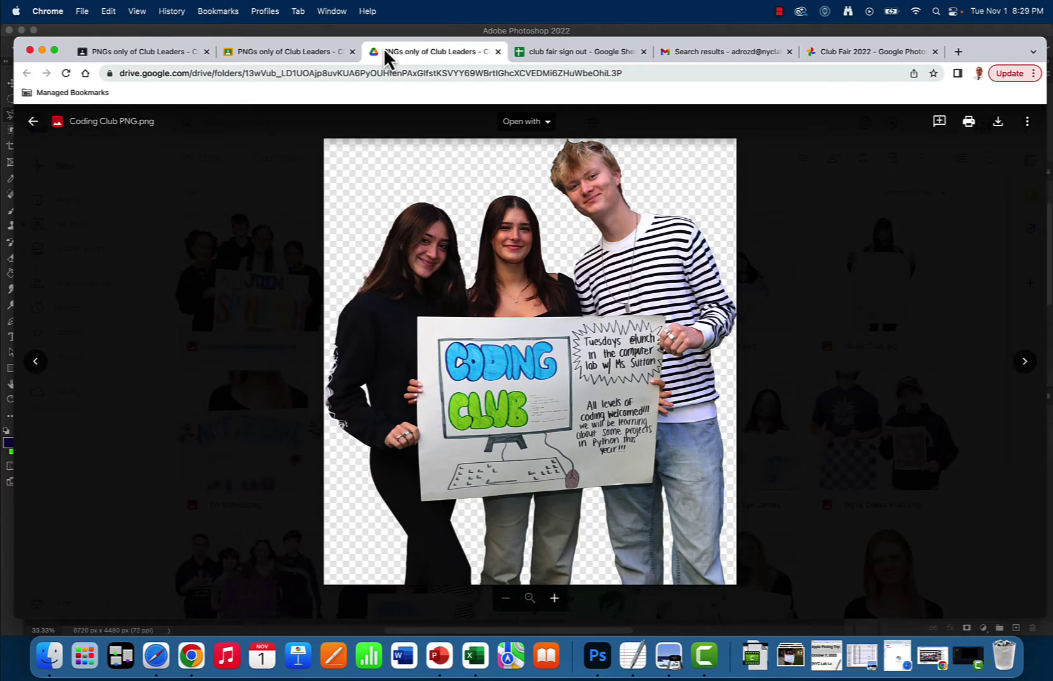
pyautogui.press('Right')
pyautogui.press('Right')
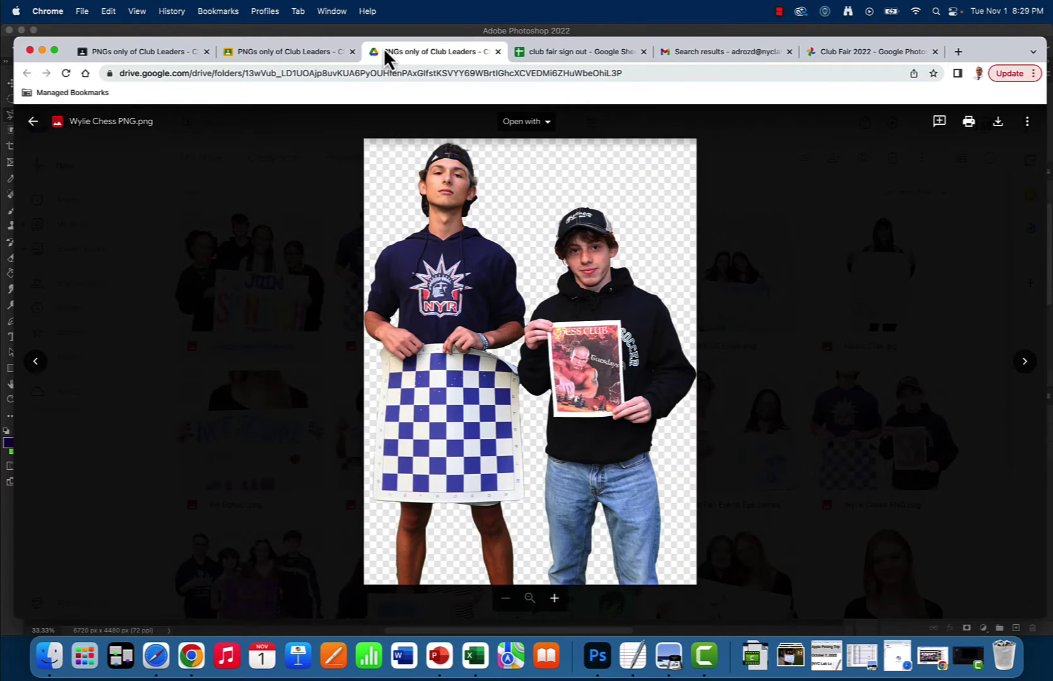
pyautogui.press('Right')
pyautogui.press('Right')
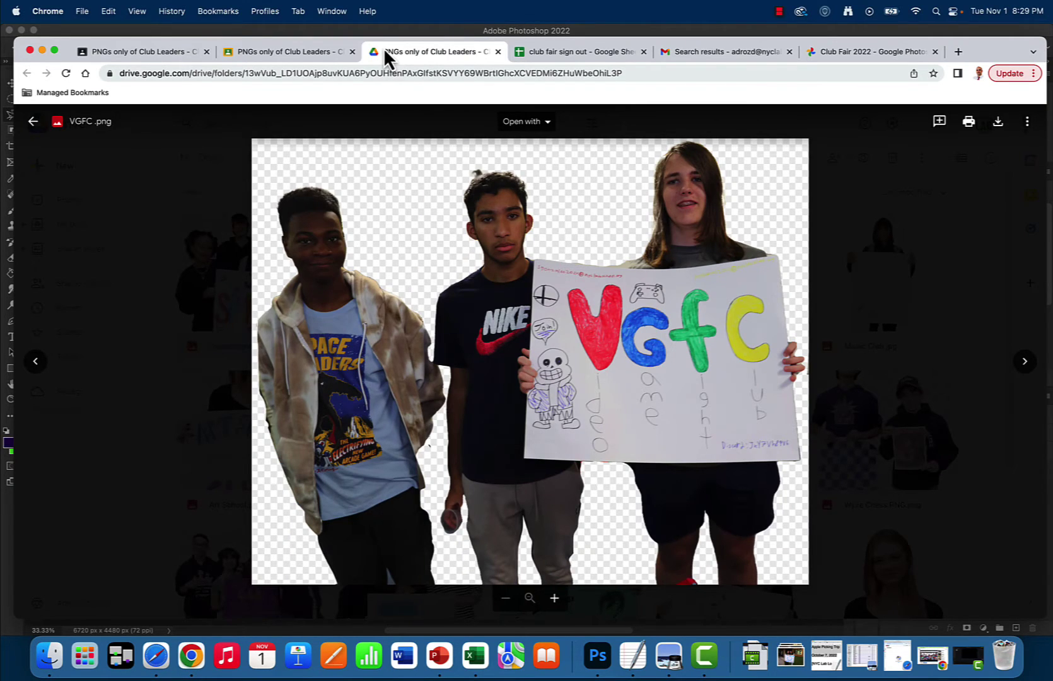
pyautogui.press('Right')
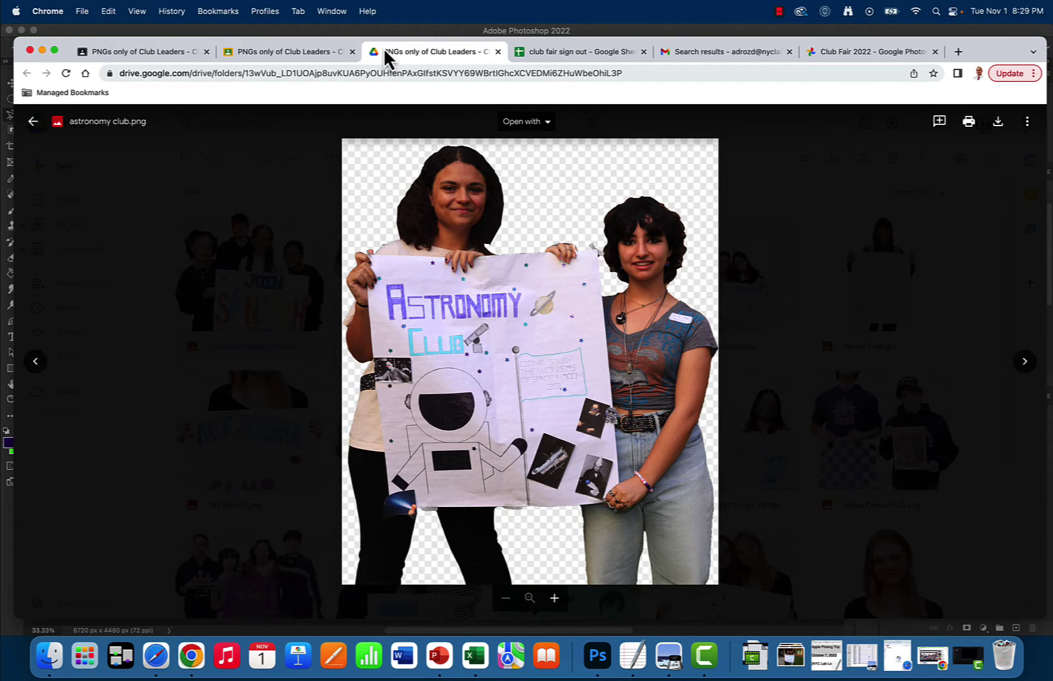
pyautogui.press('Right')
pyautogui.press('Right')
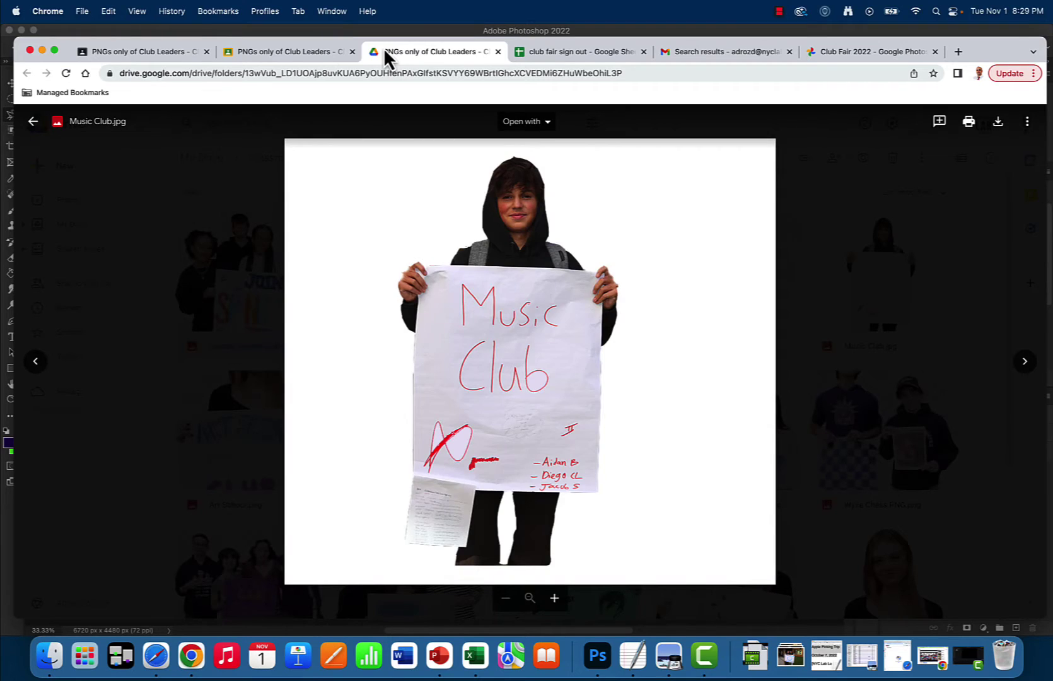
pyautogui.press('Right')
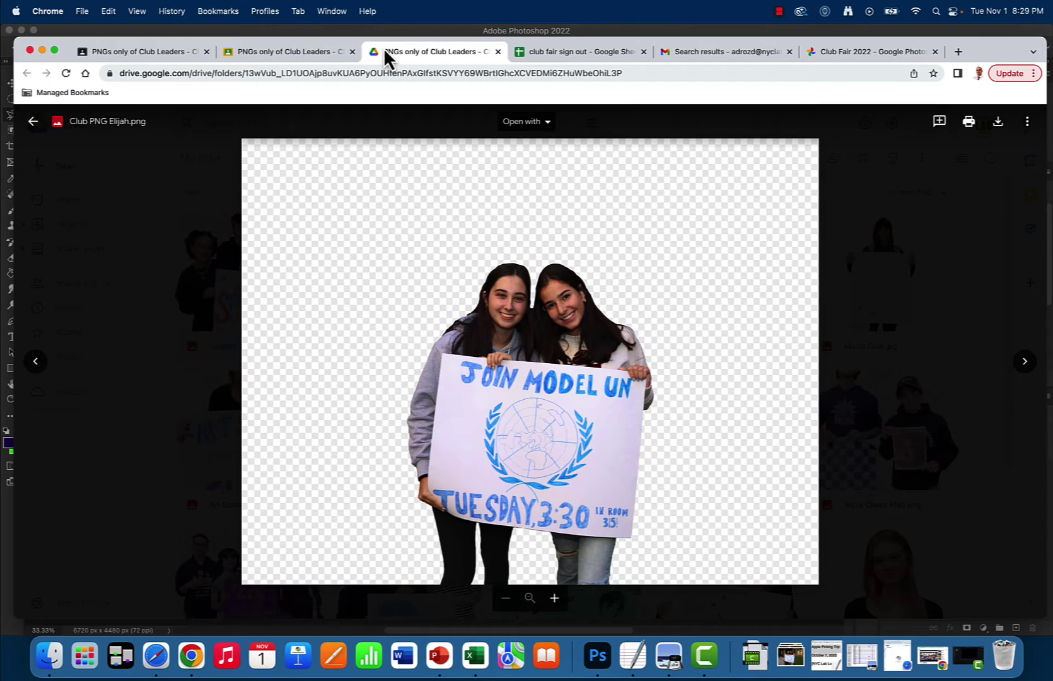
pyautogui.press('Right')
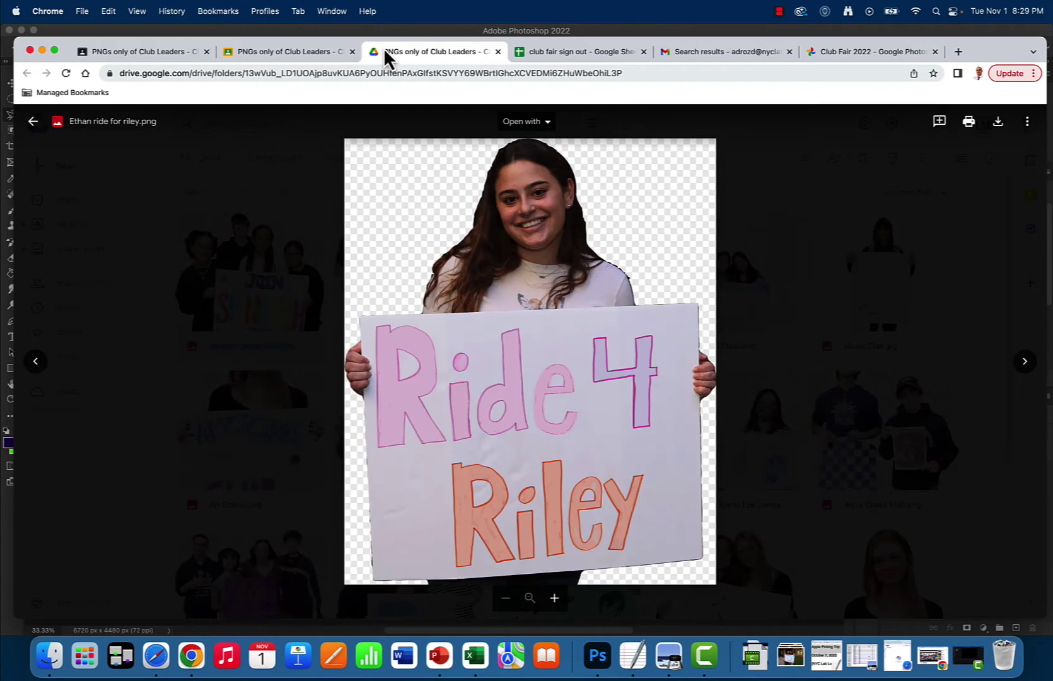
pyautogui.press('Right')
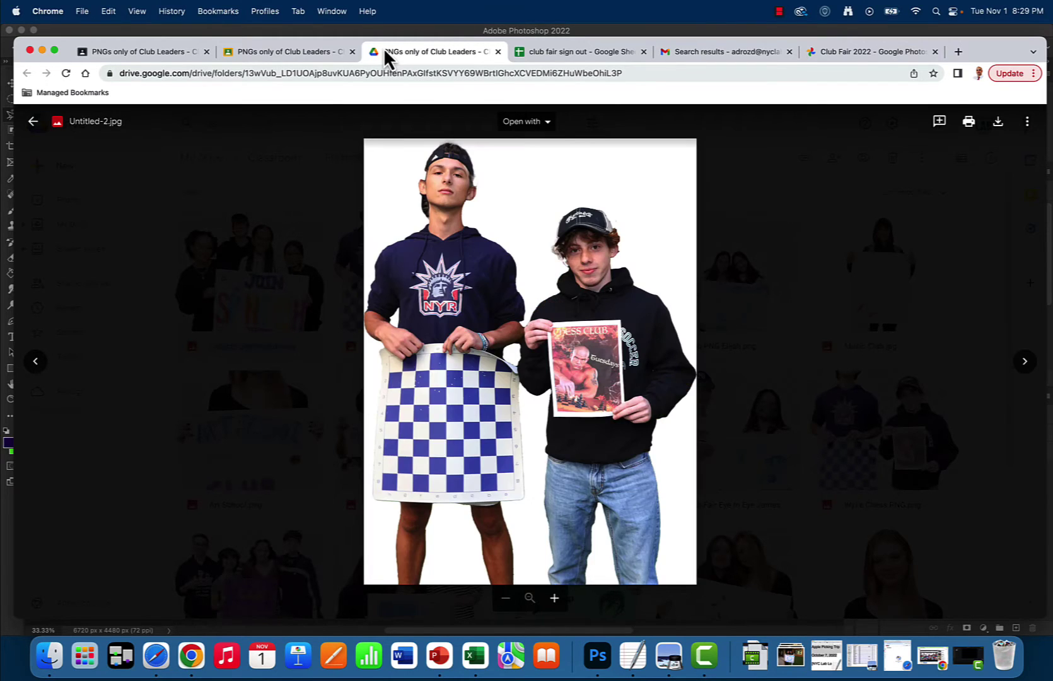
pyautogui.press('Right')
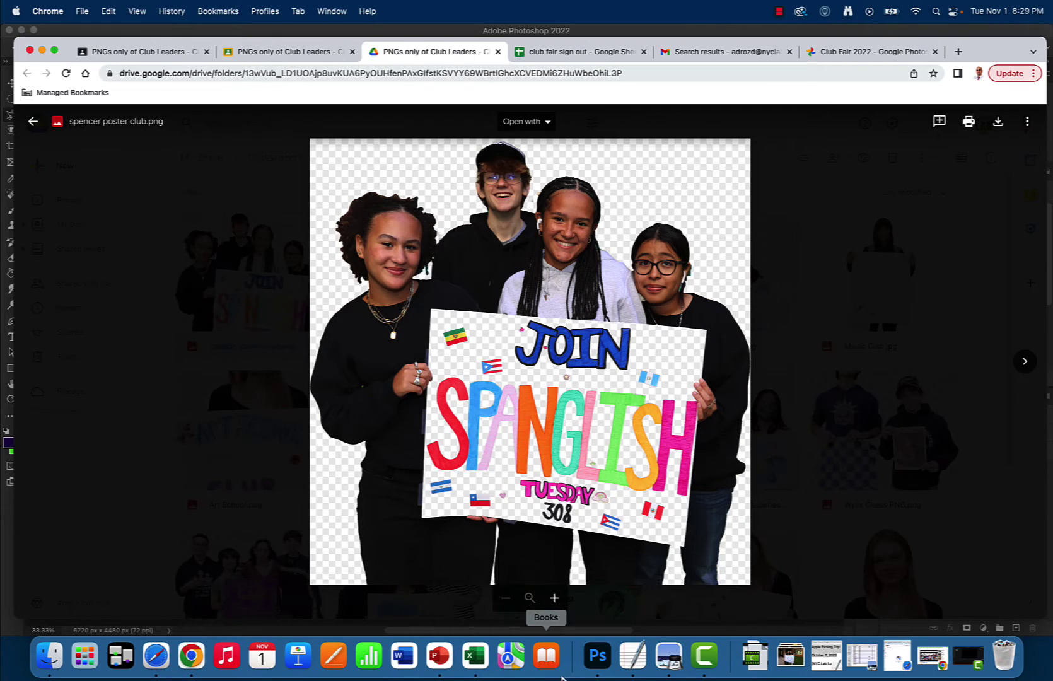
# - Switch to Photoshop and select the two students with their Model UN poster using the Object Selection tool
pyautogui.click(594, 657)
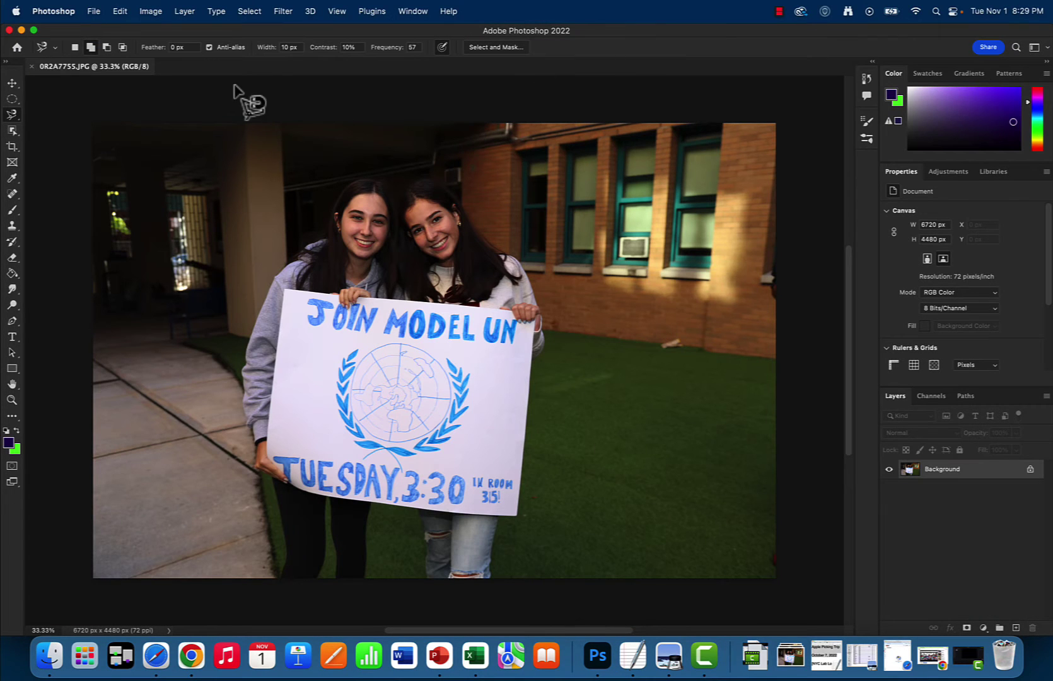
pyautogui.click(12, 132)
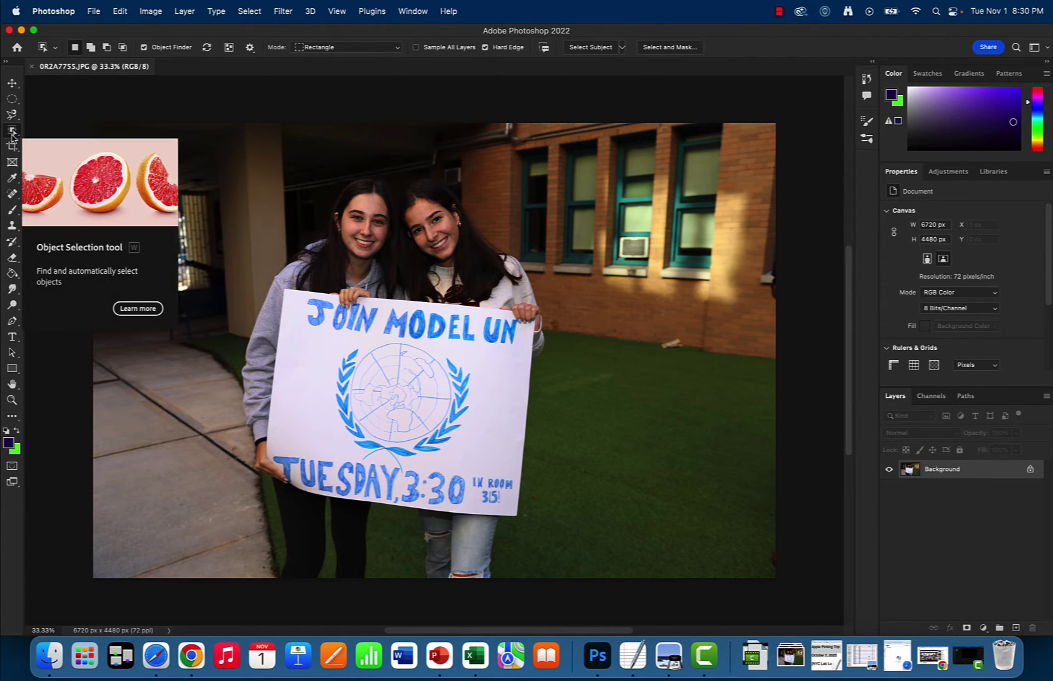
pyautogui.moveTo(208, 147); pyautogui.dragTo(563, 576)
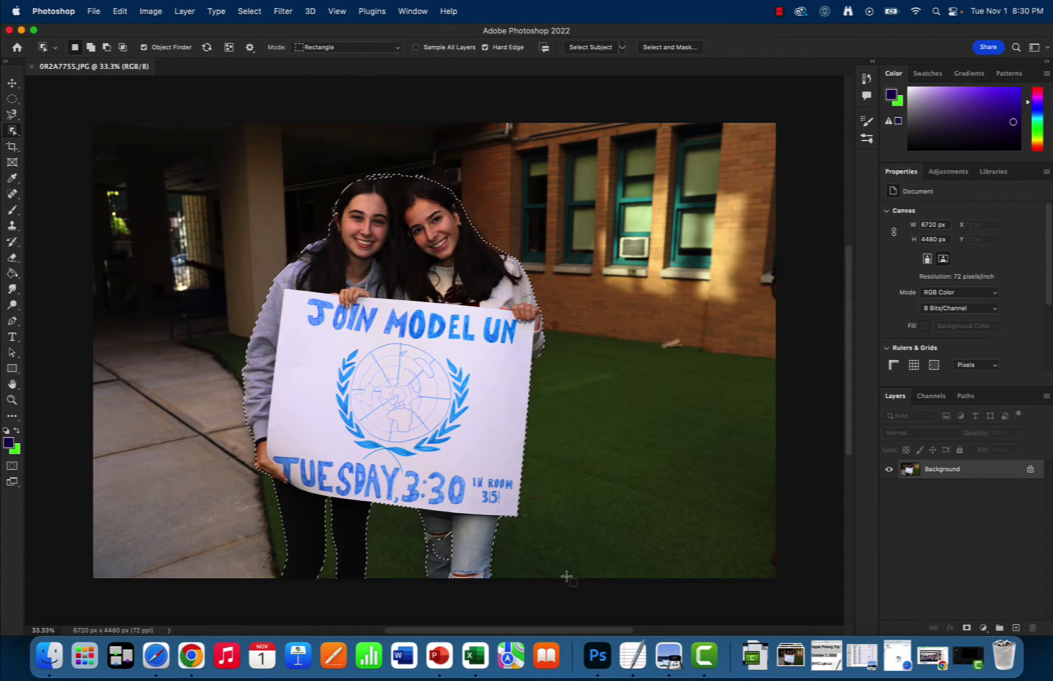
# - Subtract rectangular areas covering both students' heads from the selection with the Rectangular Marquee tool
pyautogui.press('super+equal')
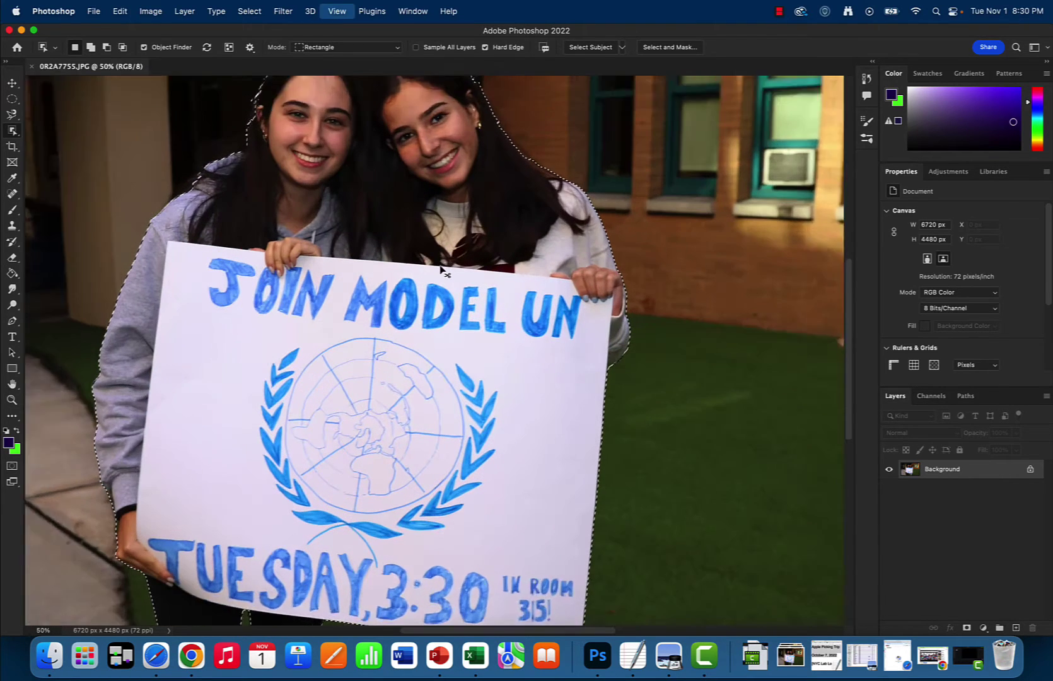
pyautogui.scroll(5, 441, 270)
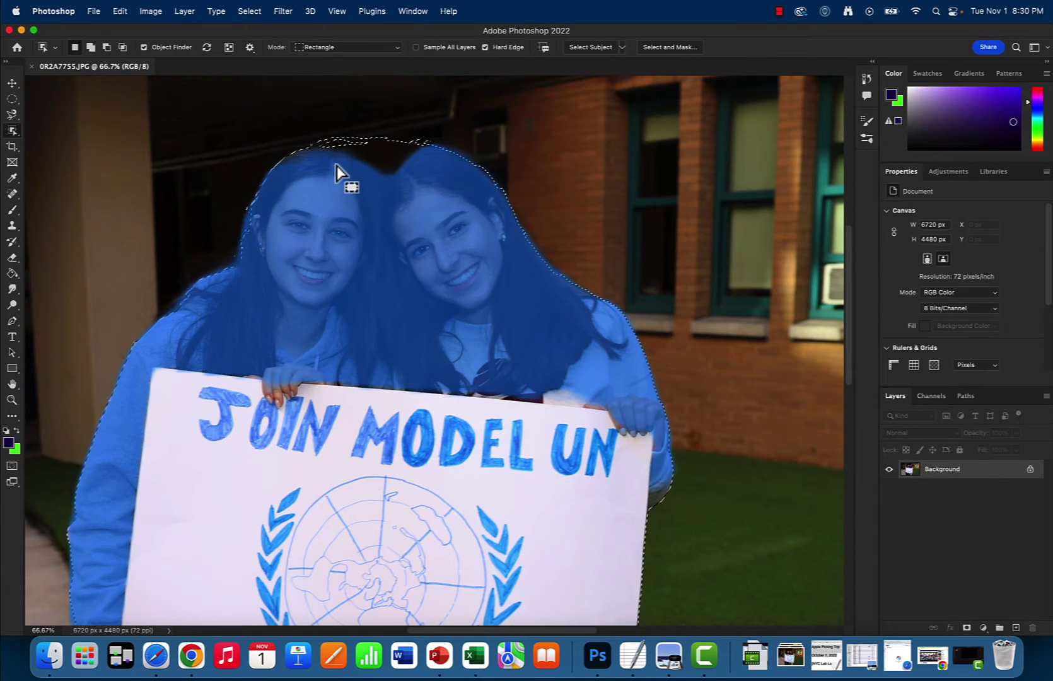
pyautogui.click(11, 100)
pyautogui.click(50, 97)
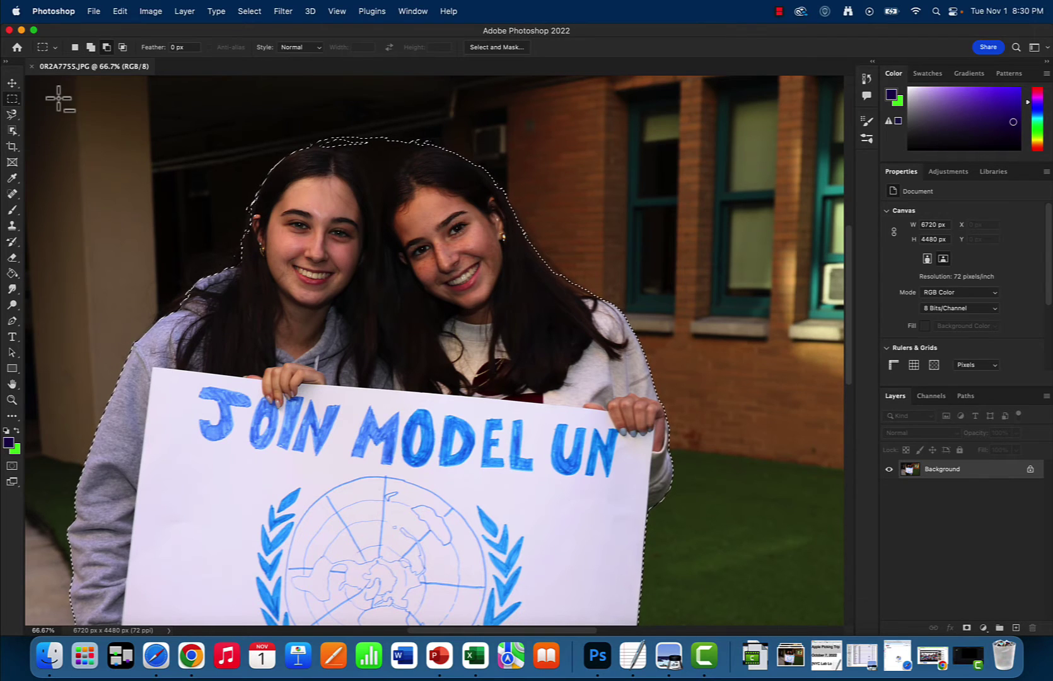
pyautogui.click(106, 46)
pyautogui.moveTo(207, 84); pyautogui.dragTo(542, 287)
pyautogui.moveTo(228, 145); pyautogui.dragTo(592, 285)
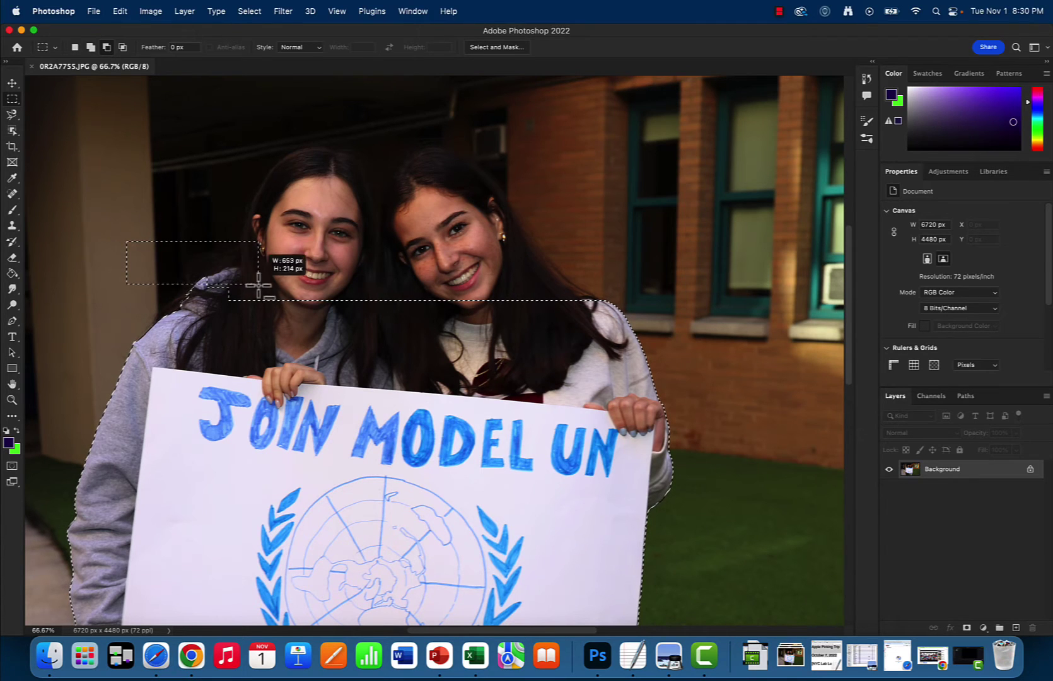
pyautogui.moveTo(258, 283); pyautogui.dragTo(260, 285)
# - Add an ellipse over the top of each student's head to the selection with the Elliptical Marquee tool
pyautogui.rightClick(13, 101)
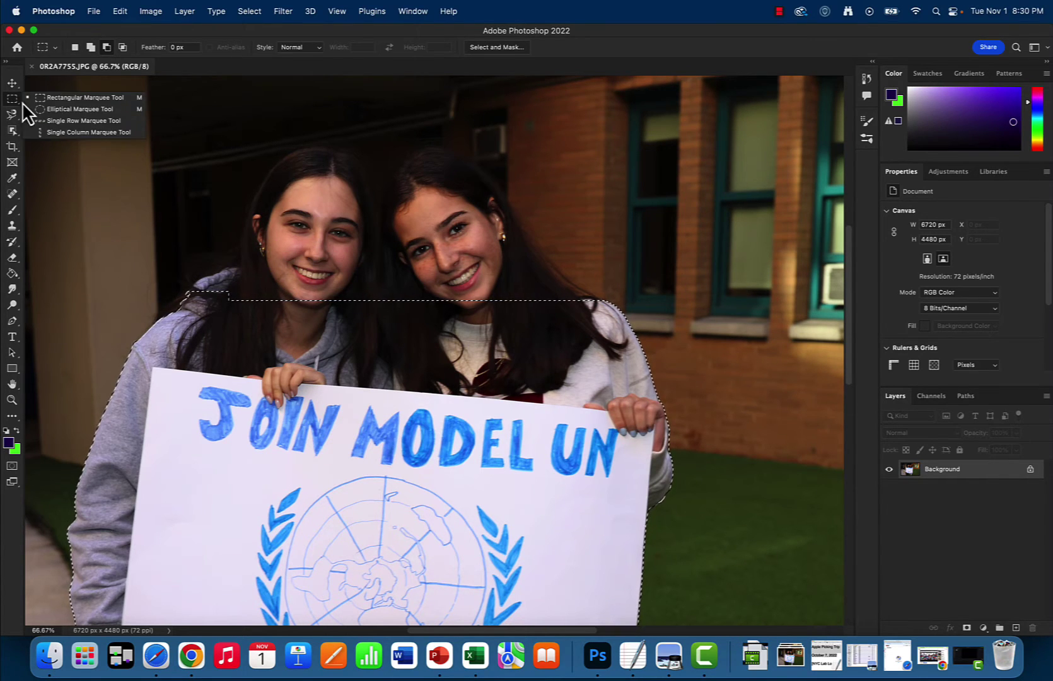
pyautogui.click(63, 109)
pyautogui.press('super+equal')
pyautogui.press('super+equal')
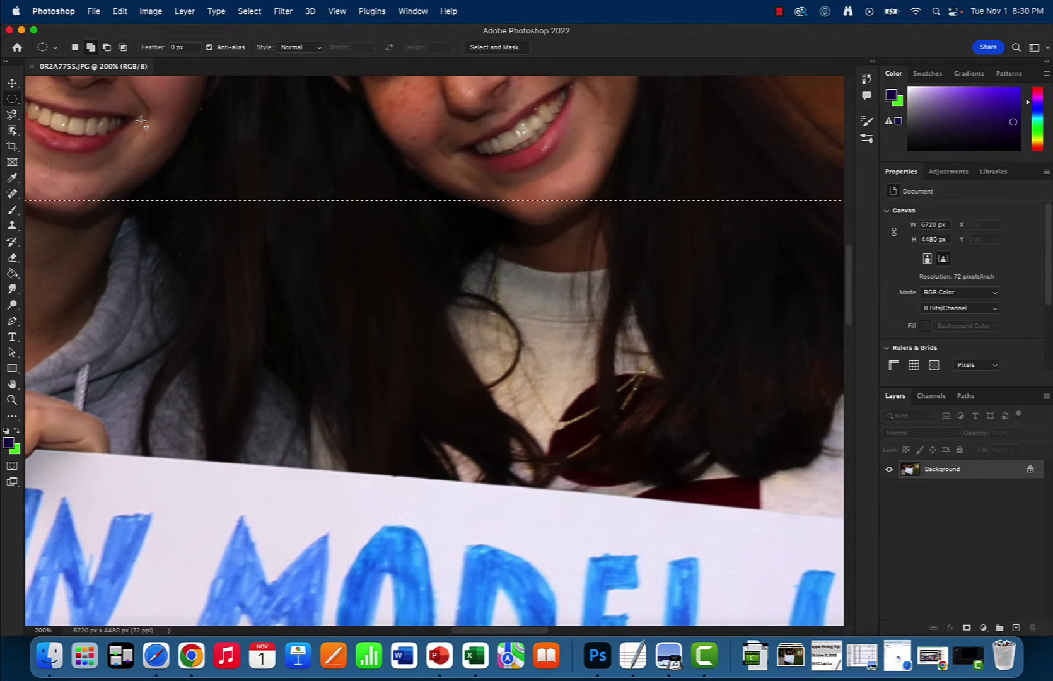
pyautogui.moveTo(141, 122); pyautogui.dragTo(481, 533)
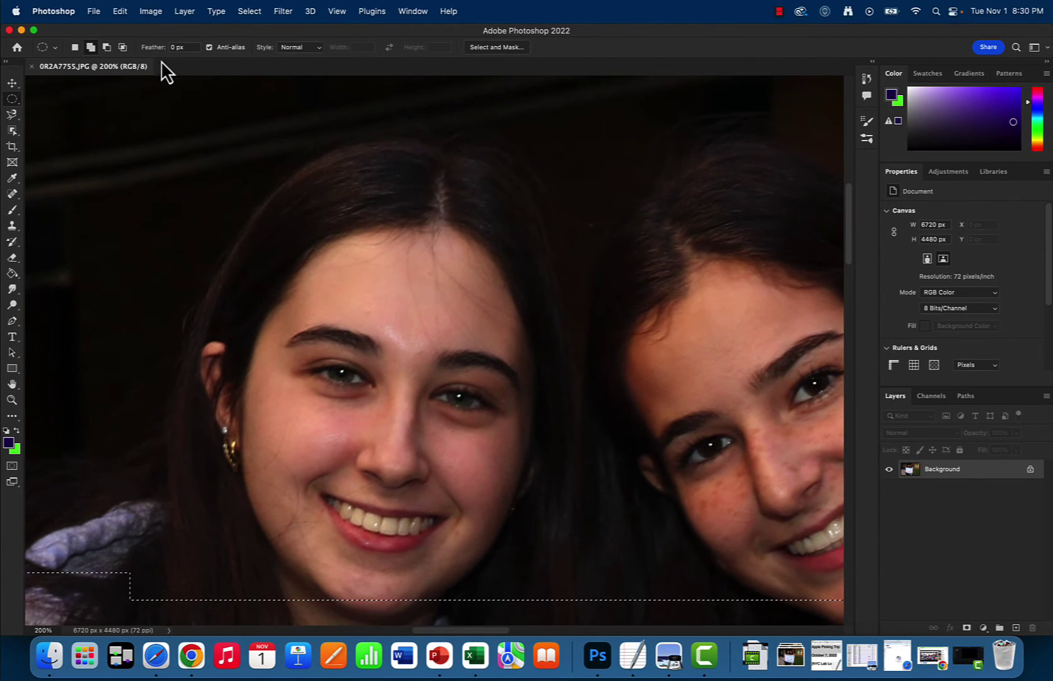
pyautogui.click(90, 48)
pyautogui.moveTo(323, 165); pyautogui.dragTo(551, 392)
pyautogui.moveTo(658, 306); pyautogui.dragTo(383, 381)
pyautogui.moveTo(315, 242); pyautogui.dragTo(656, 381)
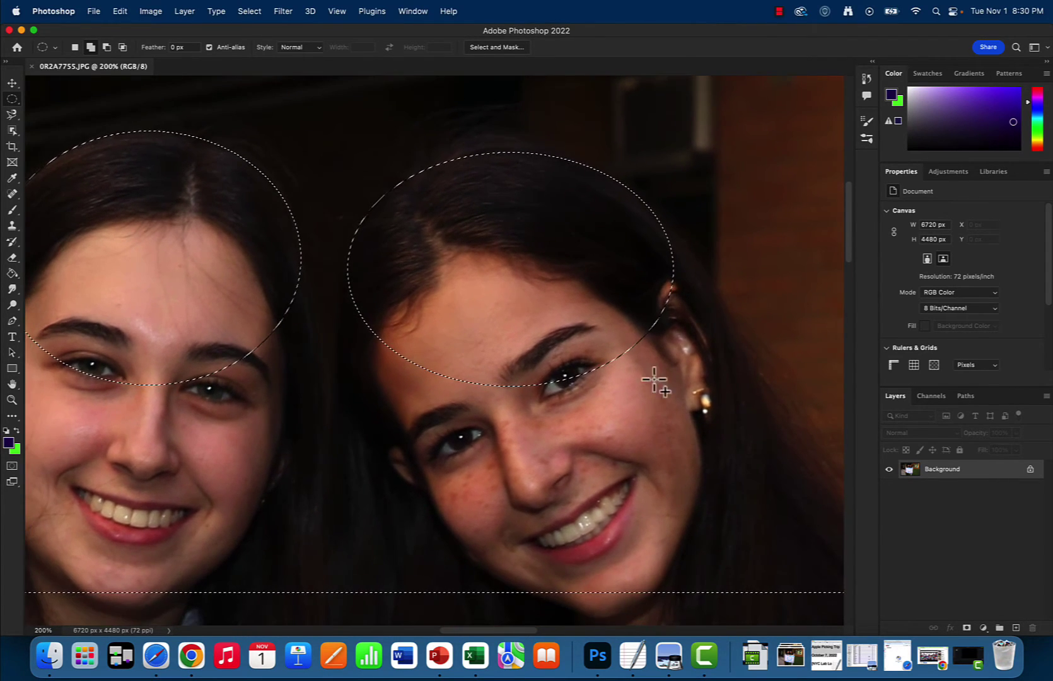
# - Add the hair and facing sides of both students' faces to the selection with the Polygonal Lasso, leaving the narrow gap between their heads out
pyautogui.click(11, 117)
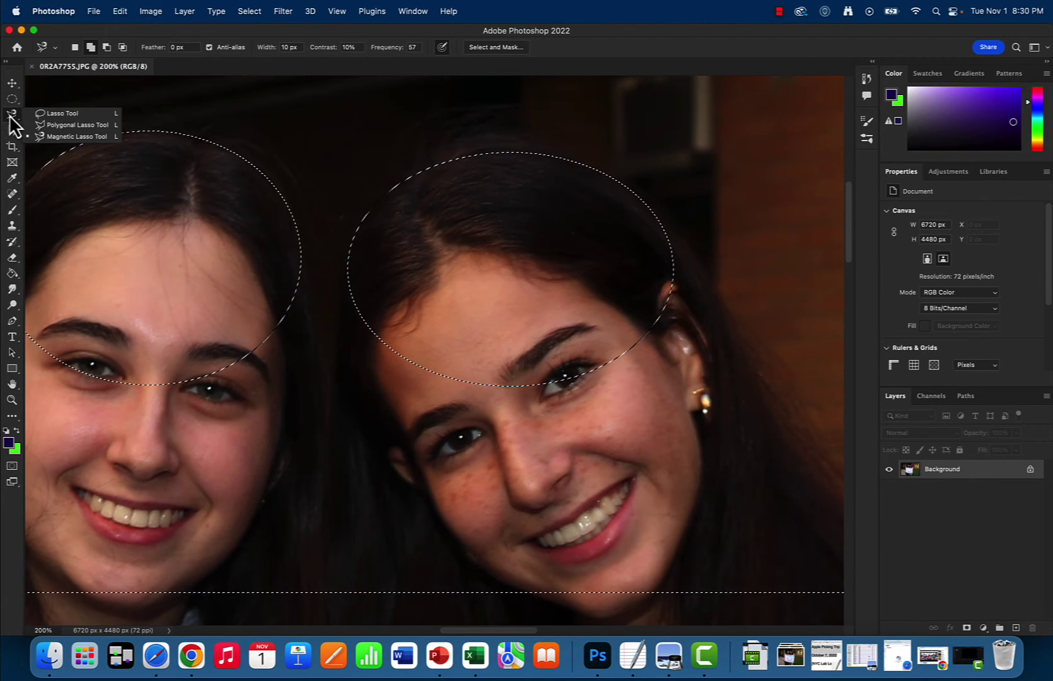
pyautogui.click(57, 125)
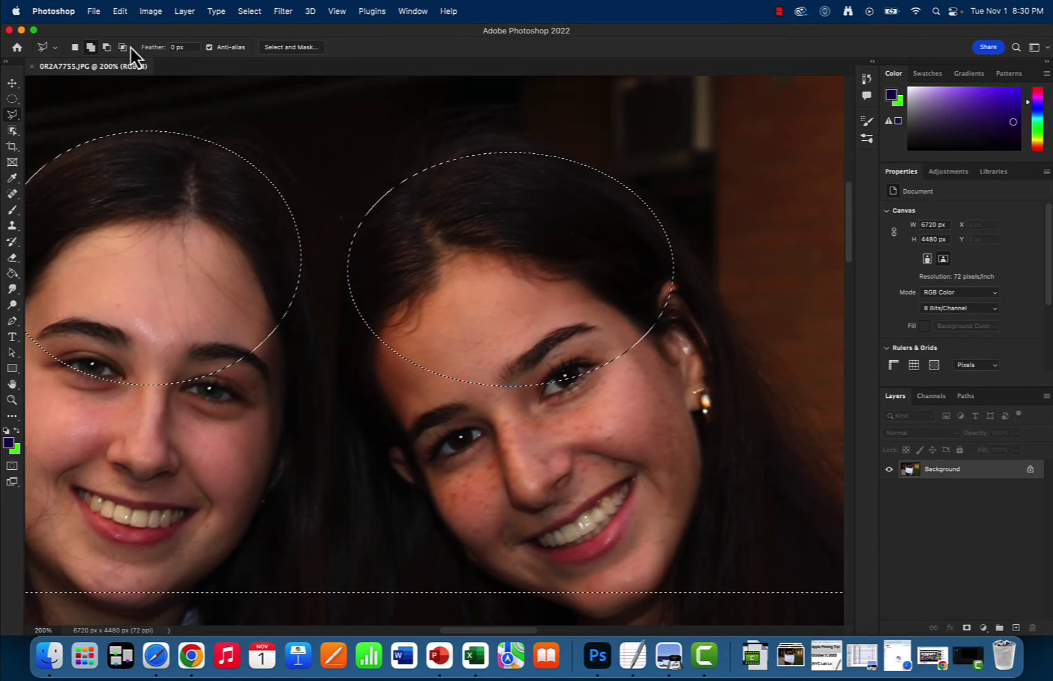
pyautogui.click(300, 250)
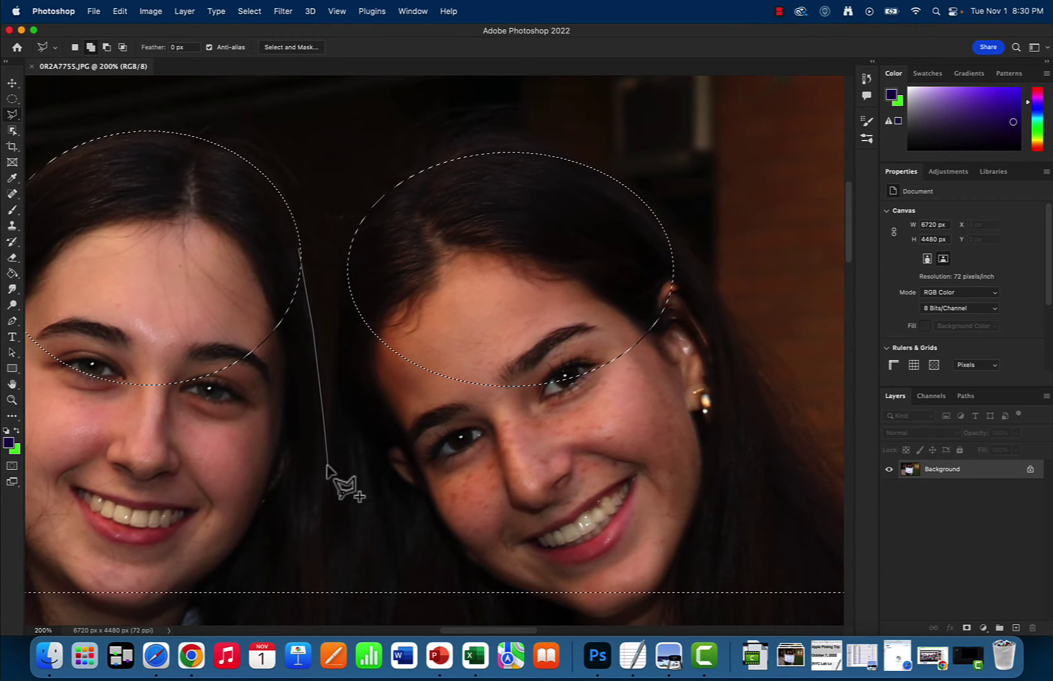
pyautogui.click(329, 559)
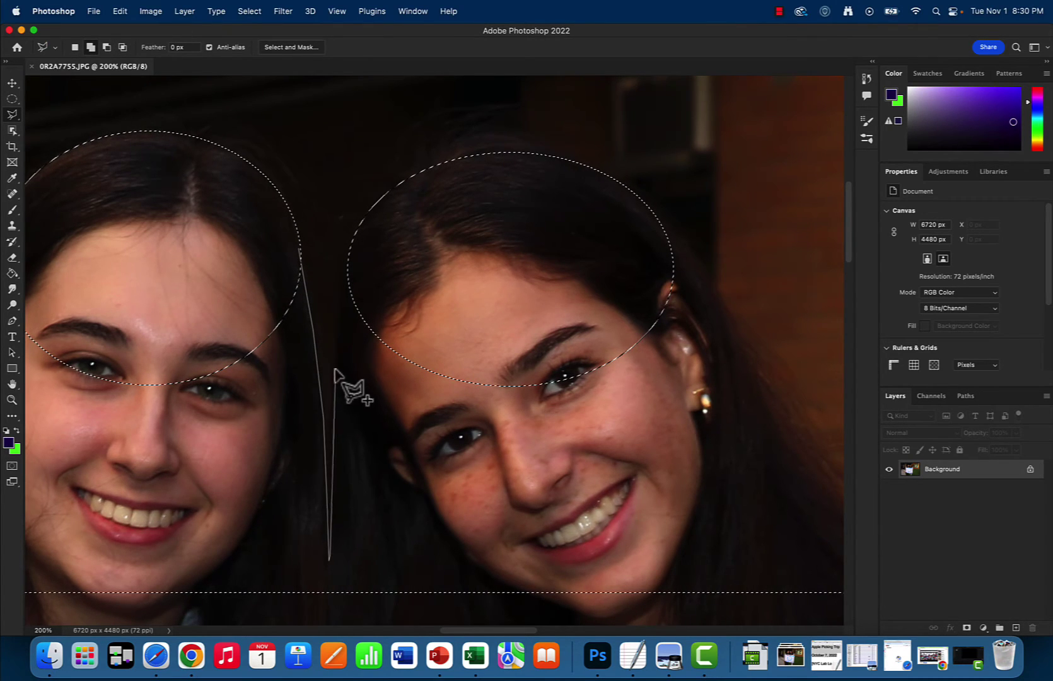
pyautogui.click(340, 266)
pyautogui.click(354, 235)
pyautogui.click(386, 207)
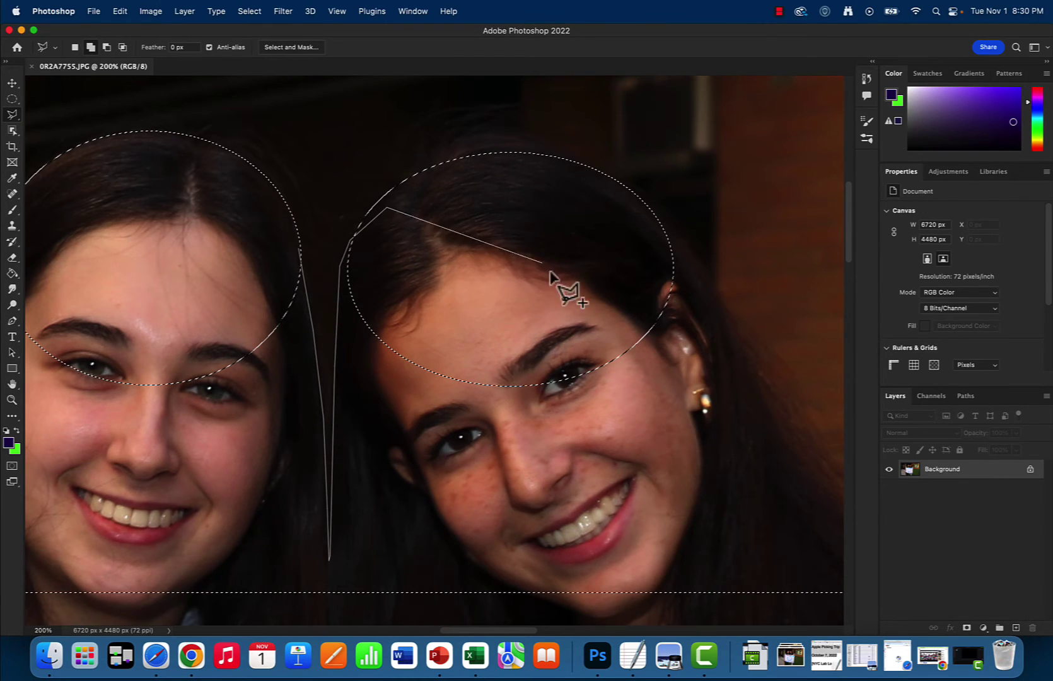
pyautogui.click(580, 367)
pyautogui.click(486, 539)
pyautogui.click(236, 538)
pyautogui.click(208, 325)
pyautogui.doubleClick(199, 196)
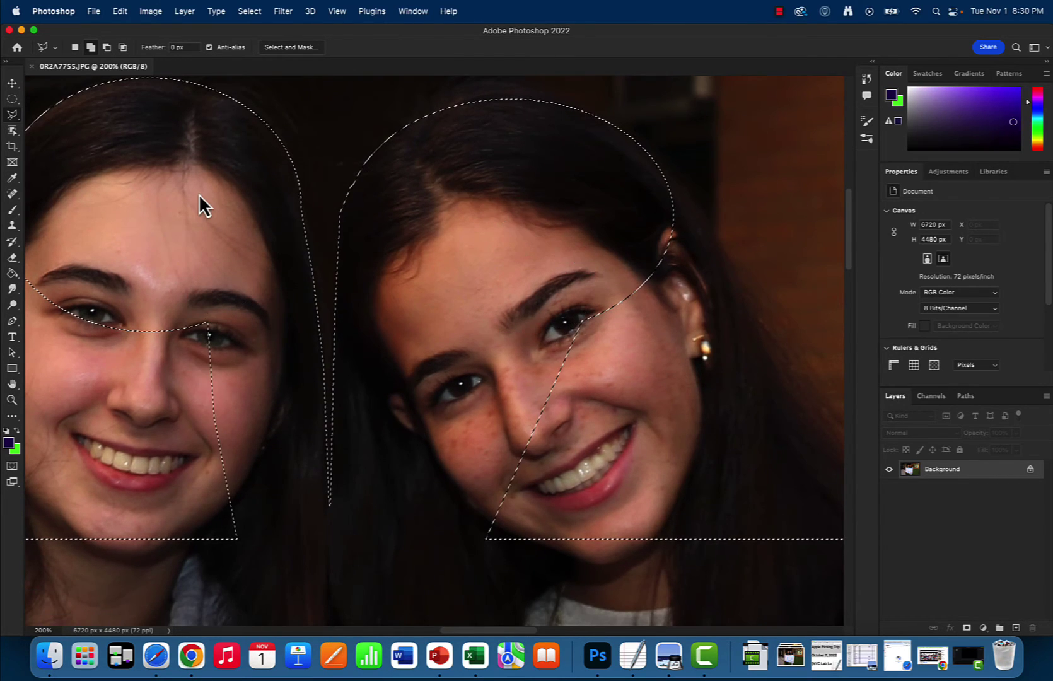
# - Add the outer hair of the student in the white sweatshirt, down to her shoulder, and her unselected face area to the selection
pyautogui.click(654, 161)
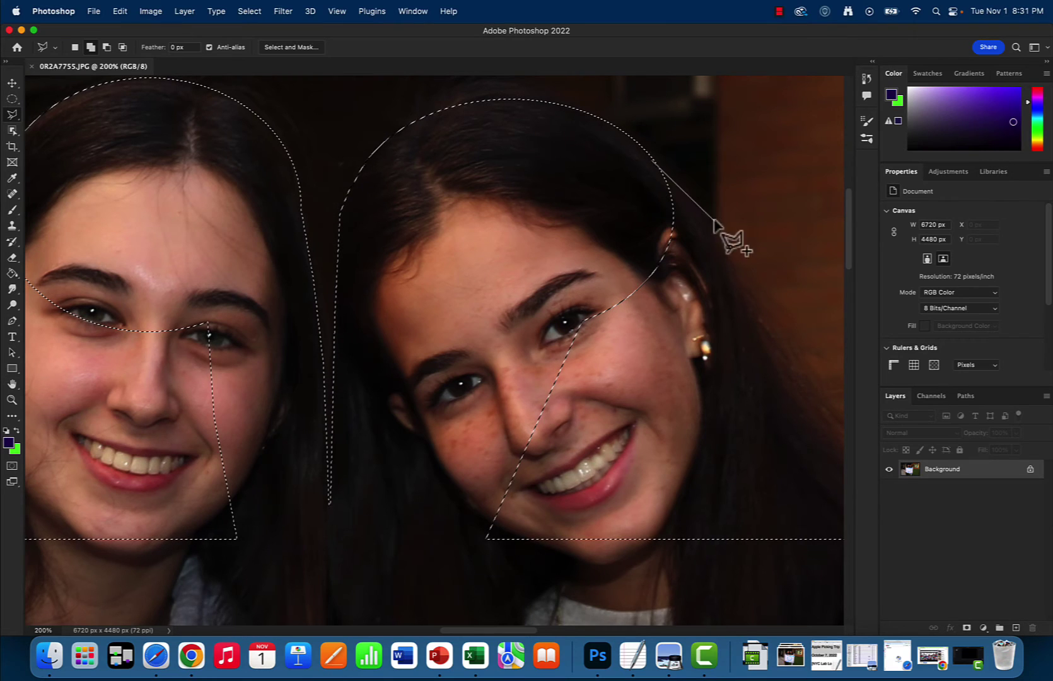
pyautogui.click(726, 246)
pyautogui.click(751, 335)
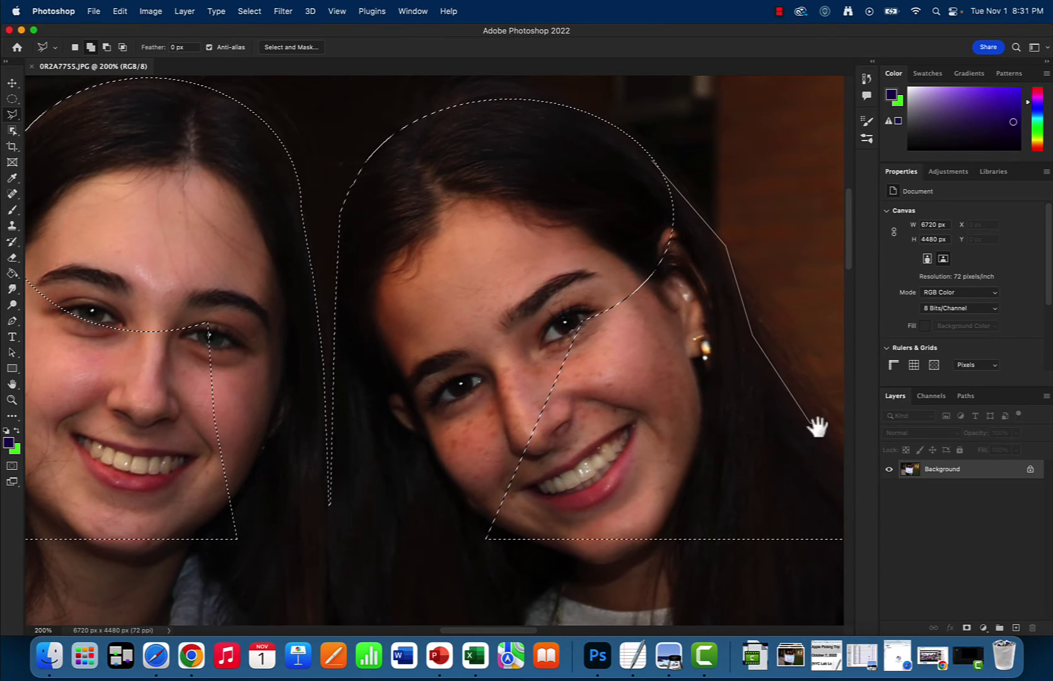
pyautogui.moveTo(816, 426); pyautogui.dragTo(576, 263)
pyautogui.click(571, 259)
pyautogui.click(636, 319)
pyautogui.click(709, 377)
pyautogui.click(771, 408)
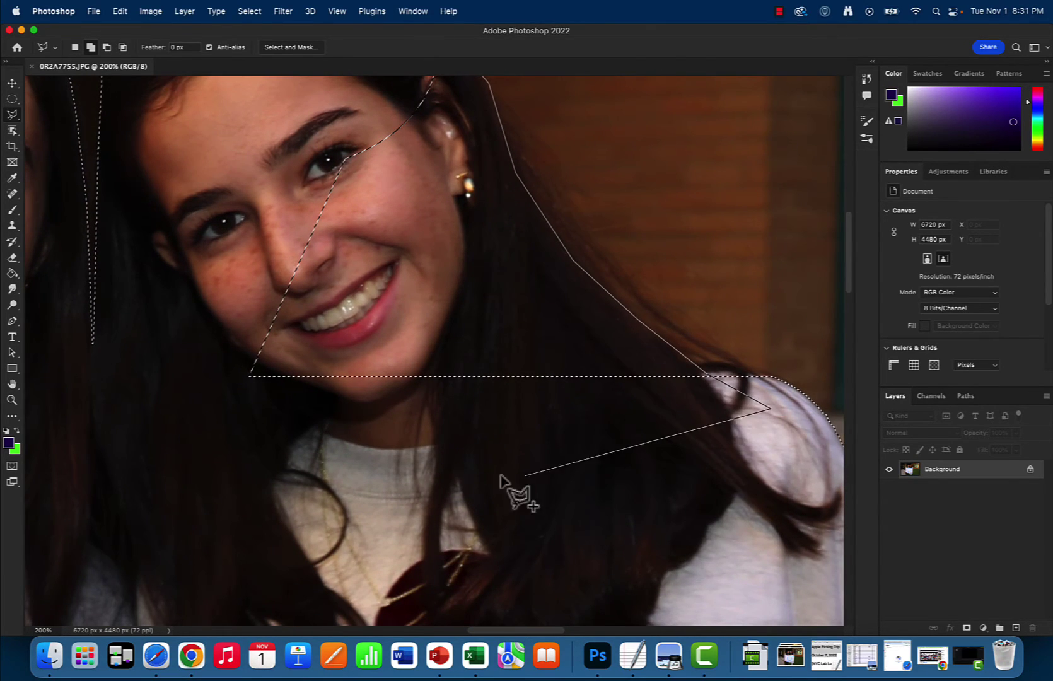
pyautogui.click(473, 469)
pyautogui.click(162, 300)
pyautogui.doubleClick(230, 151)
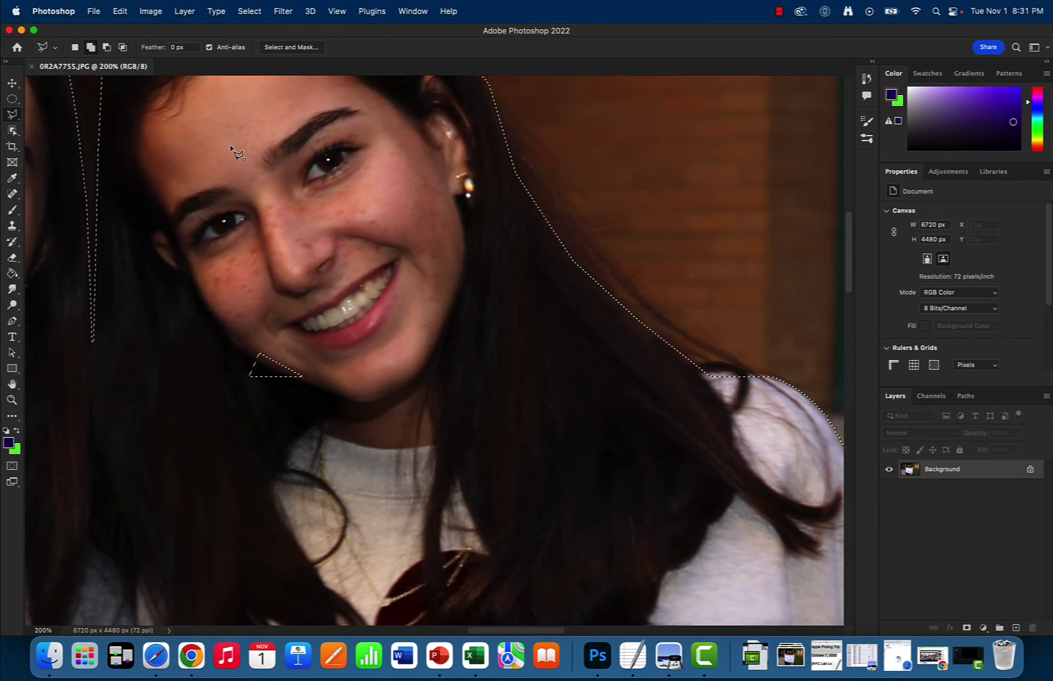
# - Add the small leftover area at the jaw of the student in the white sweatshirt to the selection
pyautogui.click(232, 140)
pyautogui.click(353, 429)
pyautogui.click(255, 448)
pyautogui.doubleClick(181, 421)
# - Add the outer hair, hoodie shoulder and remaining face area of the student in the gray hoodie to the selection
pyautogui.moveTo(181, 370); pyautogui.dragTo(581, 426)
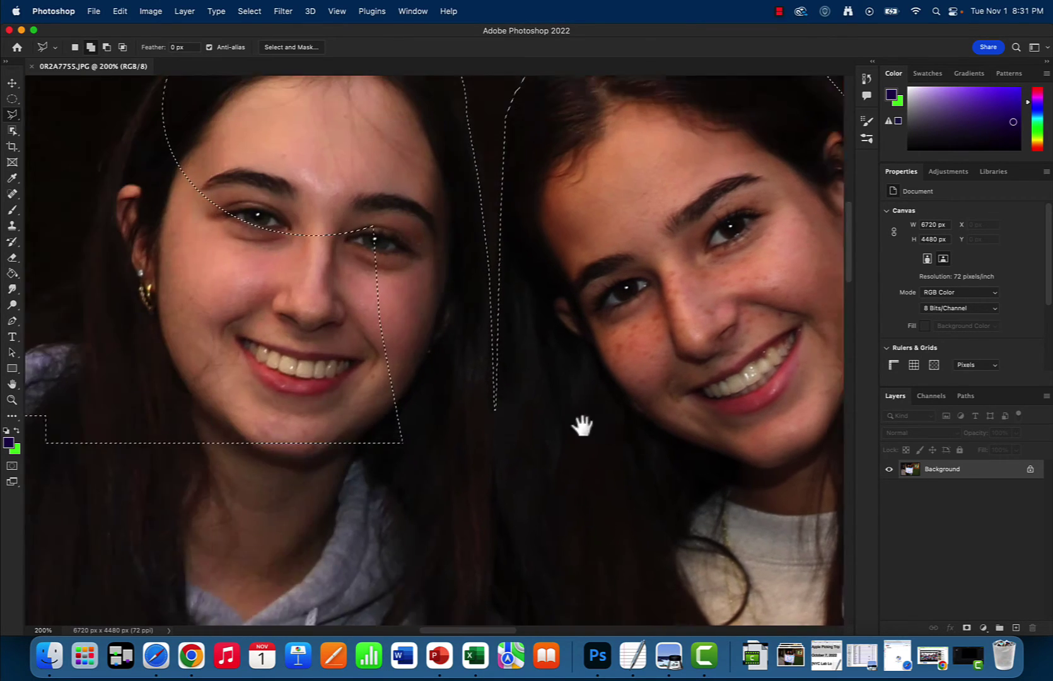
pyautogui.hscroll(-5, 580, 425)
pyautogui.click(310, 96)
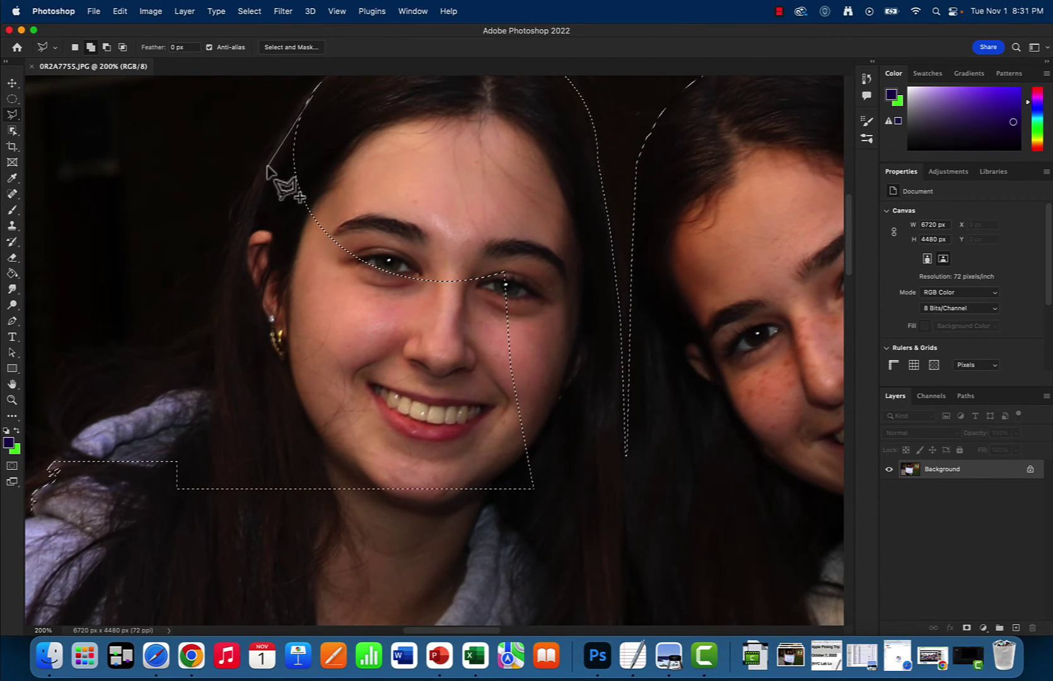
pyautogui.click(253, 175)
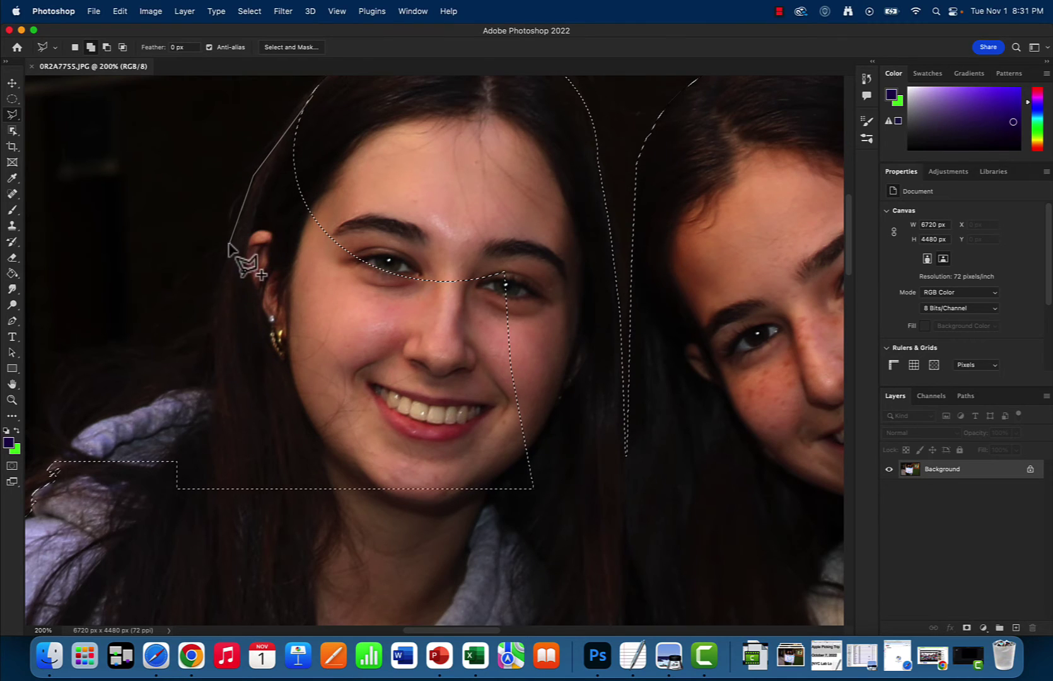
pyautogui.click(203, 356)
pyautogui.click(175, 384)
pyautogui.click(88, 434)
pyautogui.click(103, 538)
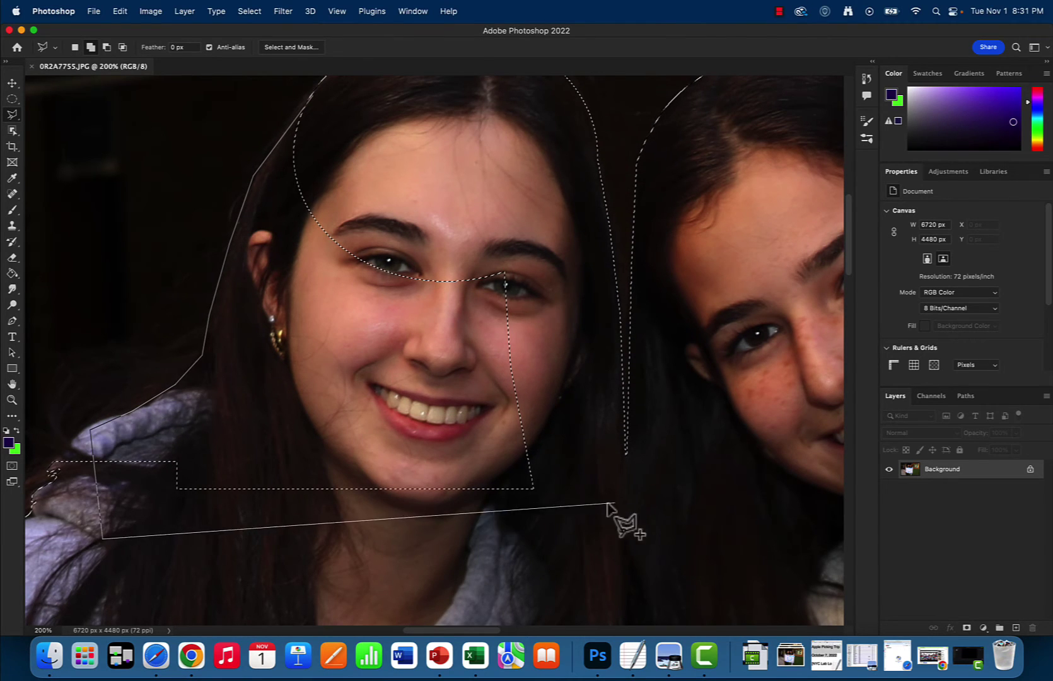
pyautogui.click(676, 508)
pyautogui.click(515, 183)
pyautogui.doubleClick(438, 85)
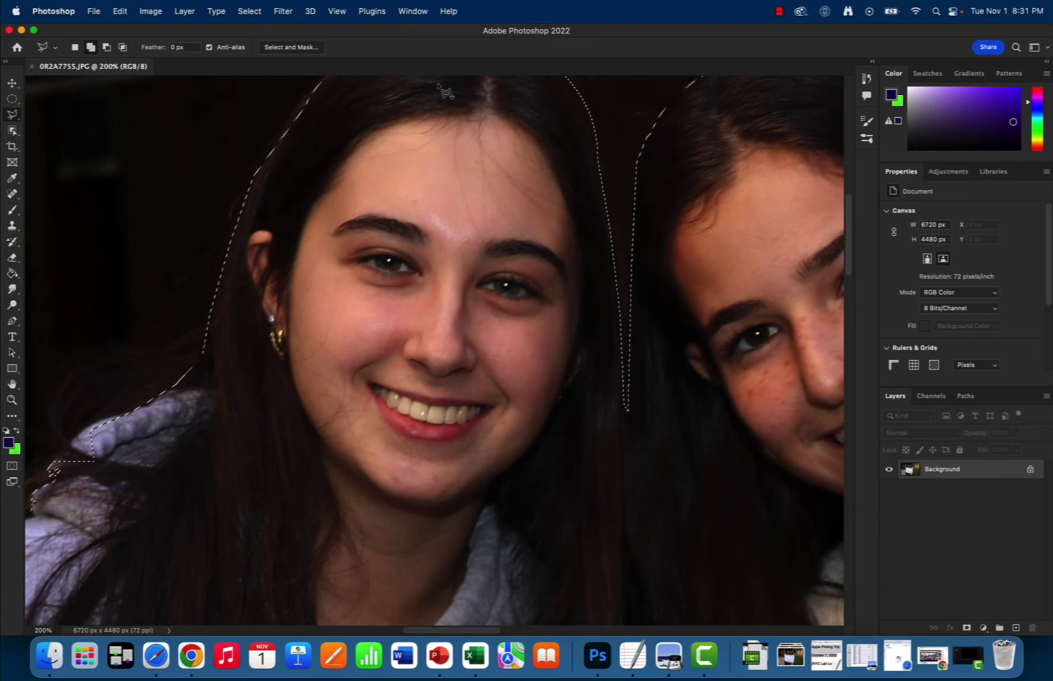
# - Paste the copied students into a new 2986 x 3933 px document and delete its white background layer
pyautogui.click(93, 11)
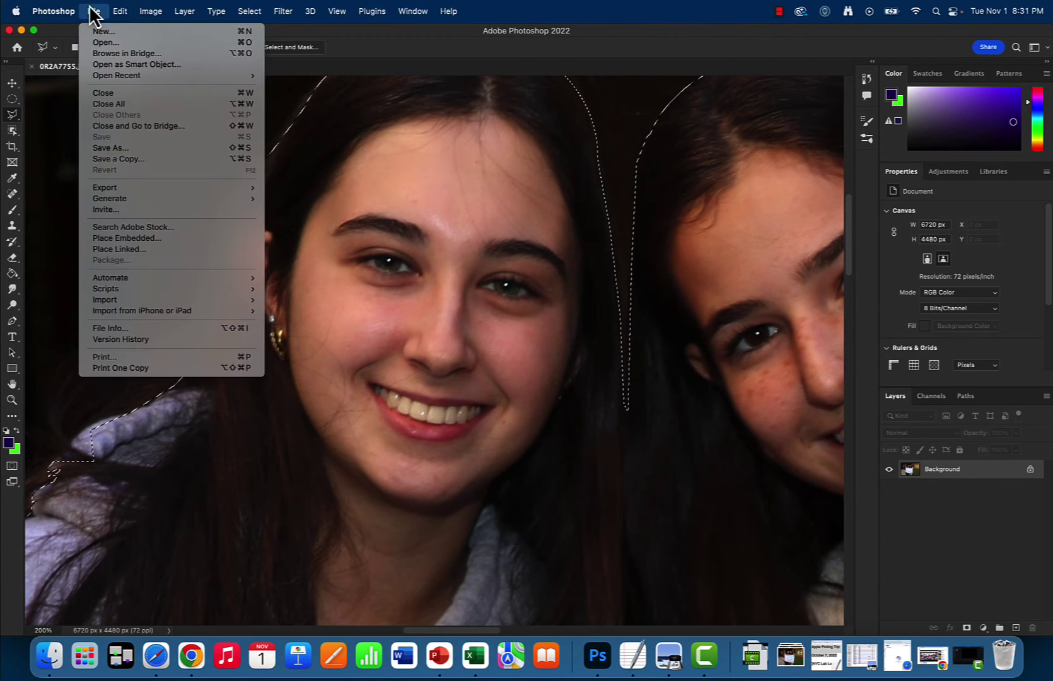
pyautogui.click(105, 35)
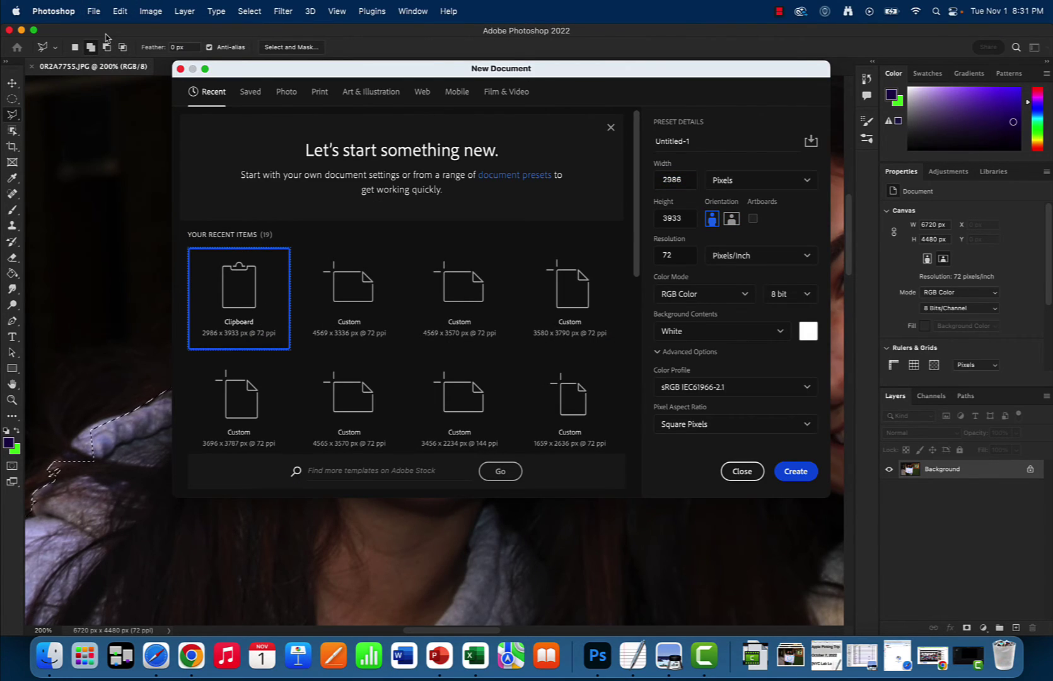
pyautogui.press('Return')
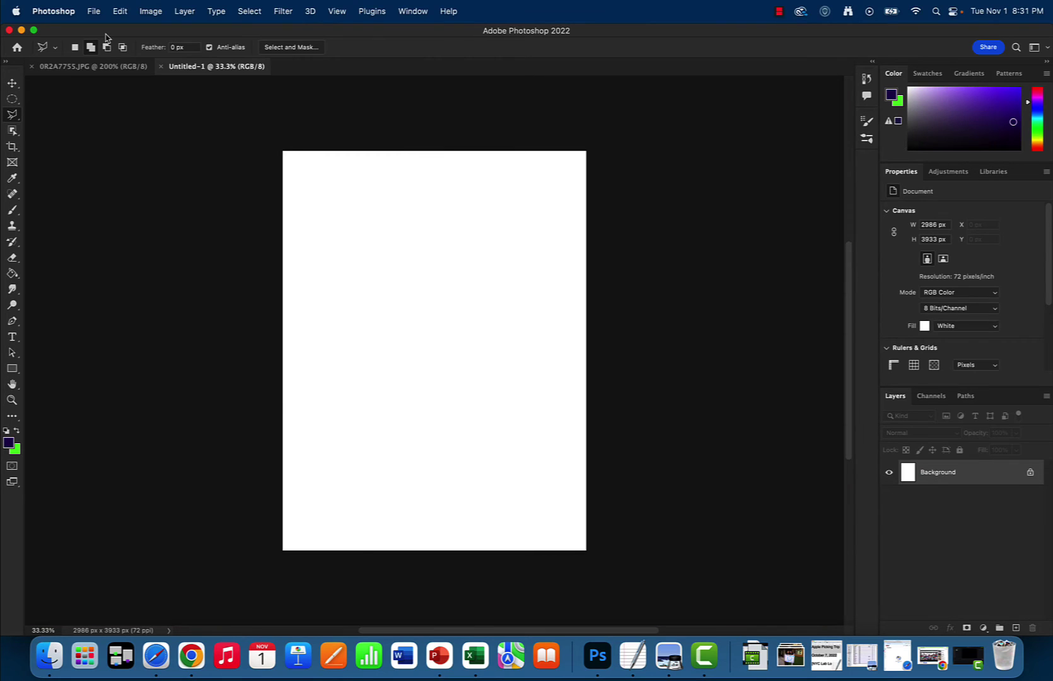
pyautogui.press('super+v')
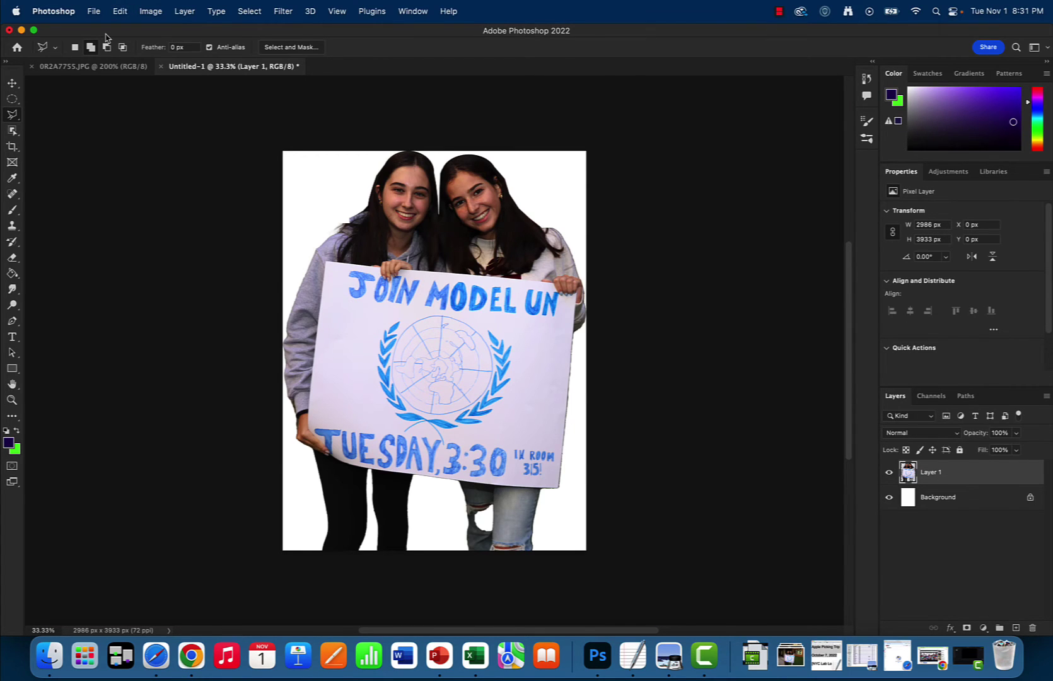
pyautogui.click(1028, 497)
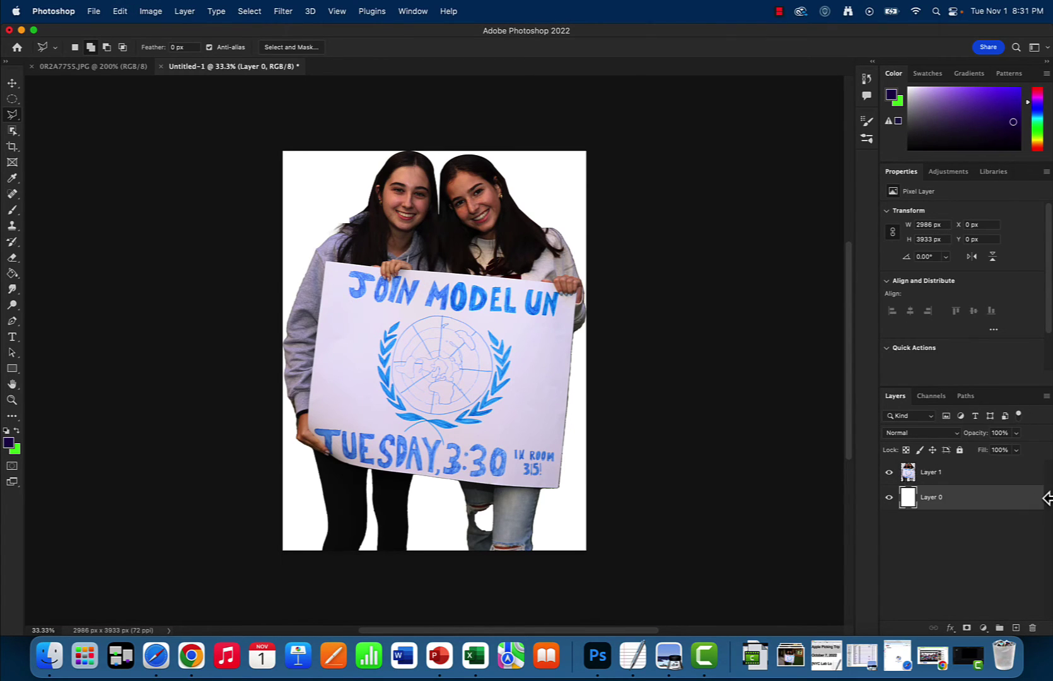
pyautogui.press('Delete')
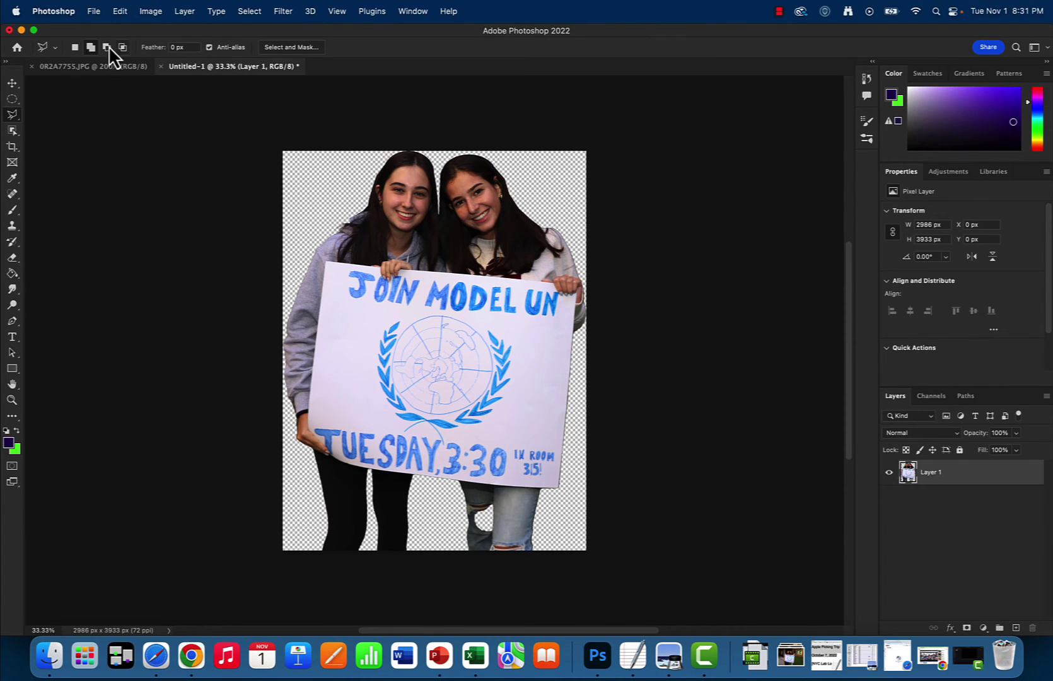
# - Save a copy on the computer in Downloads as a PNG named "model un cut out" followed by the surname
pyautogui.click(93, 11)
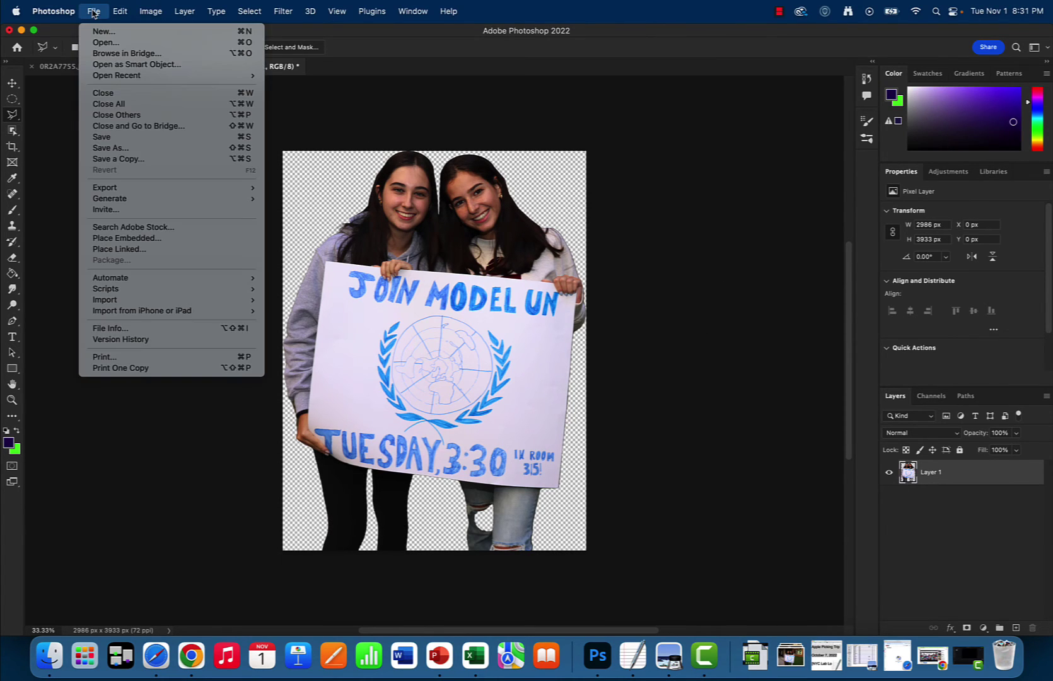
pyautogui.click(171, 159)
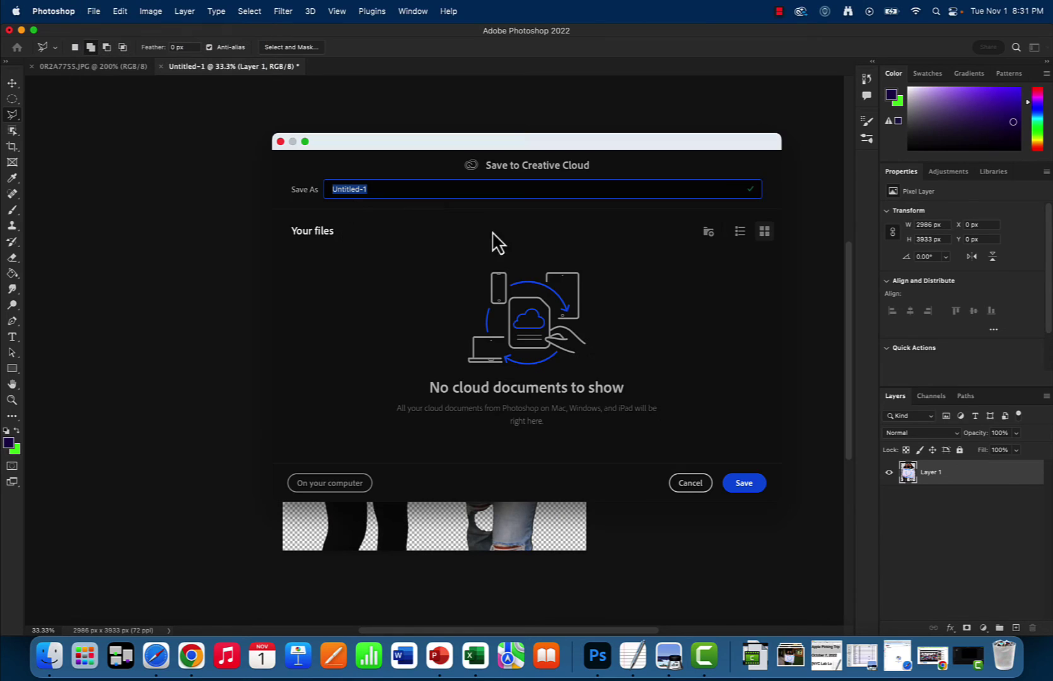
pyautogui.click(318, 484)
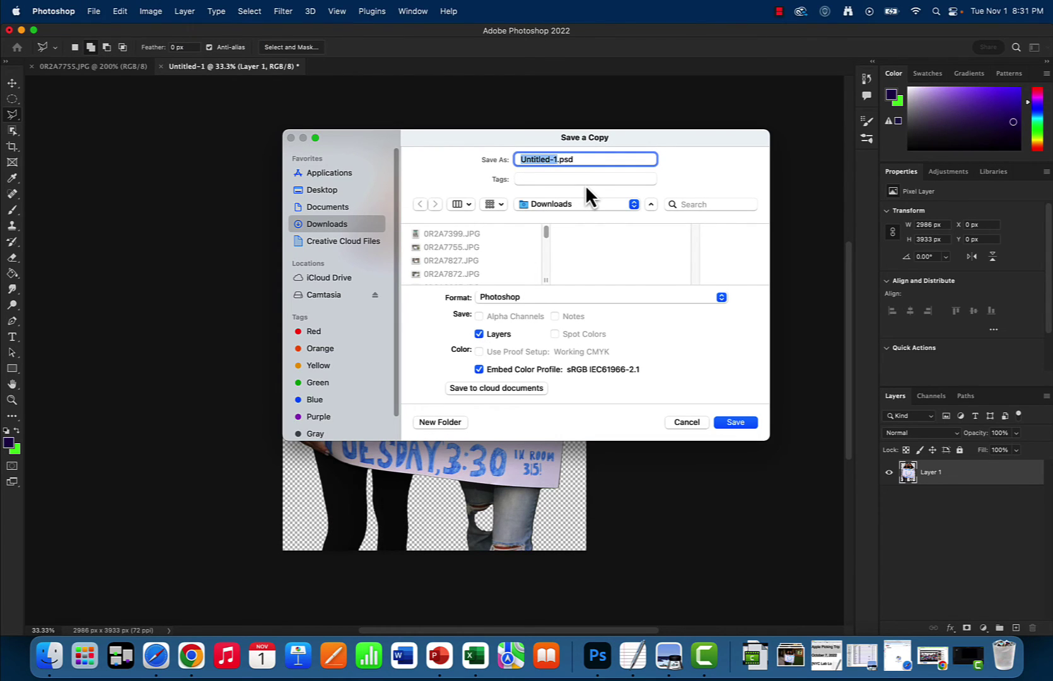
pyautogui.moveTo(477, 140); pyautogui.dragTo(421, 175)
pyautogui.write('model un cut out drozd')
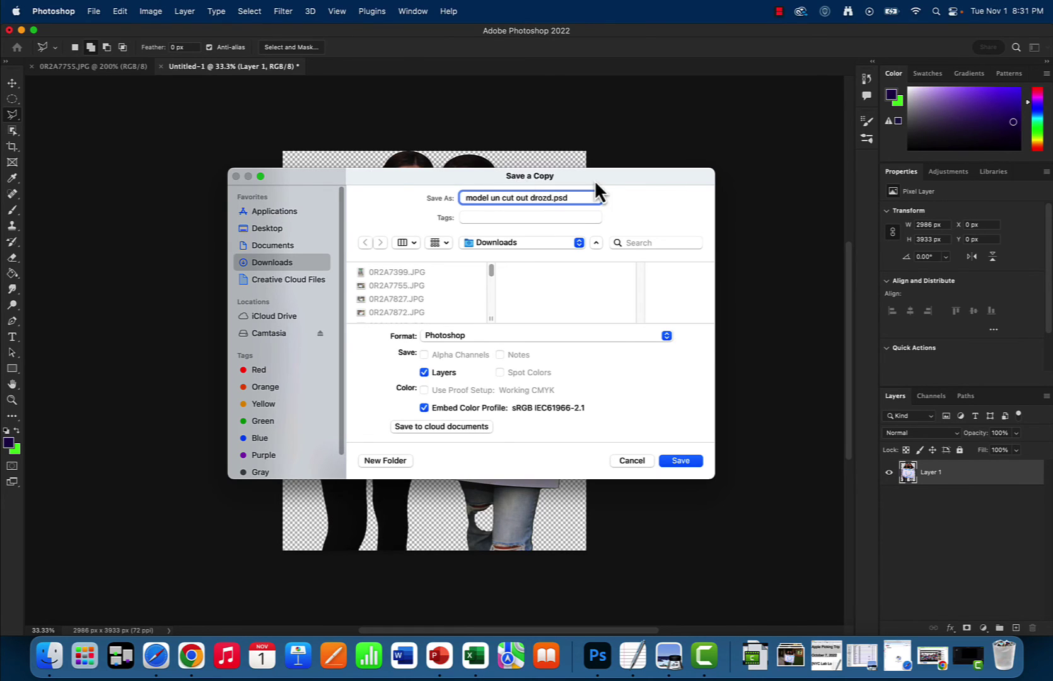
pyautogui.click(512, 335)
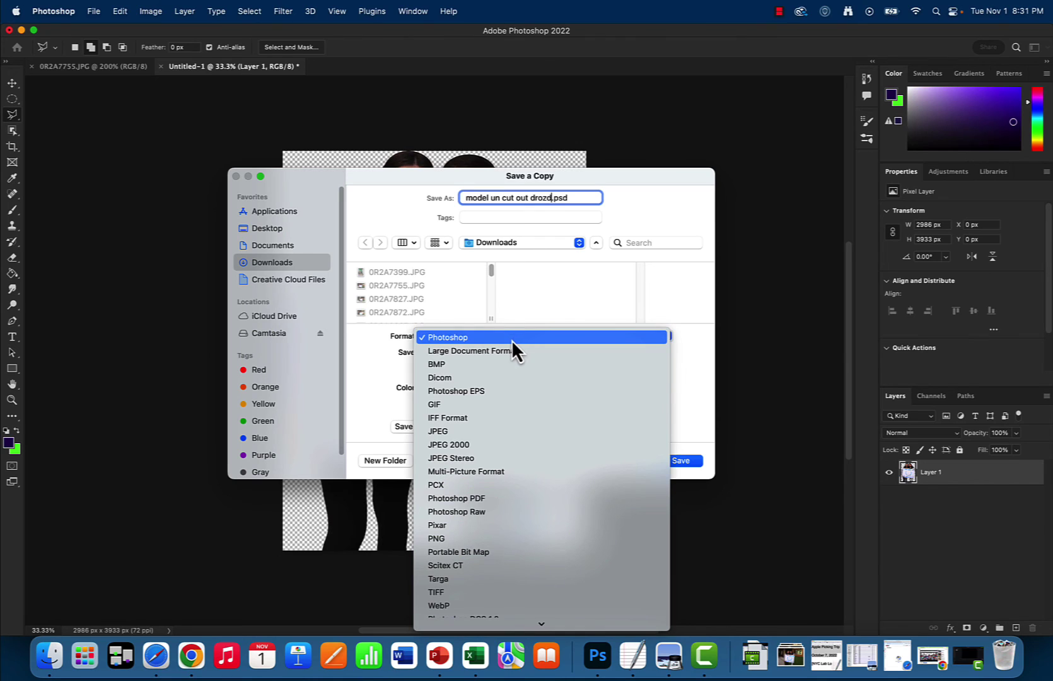
pyautogui.click(505, 537)
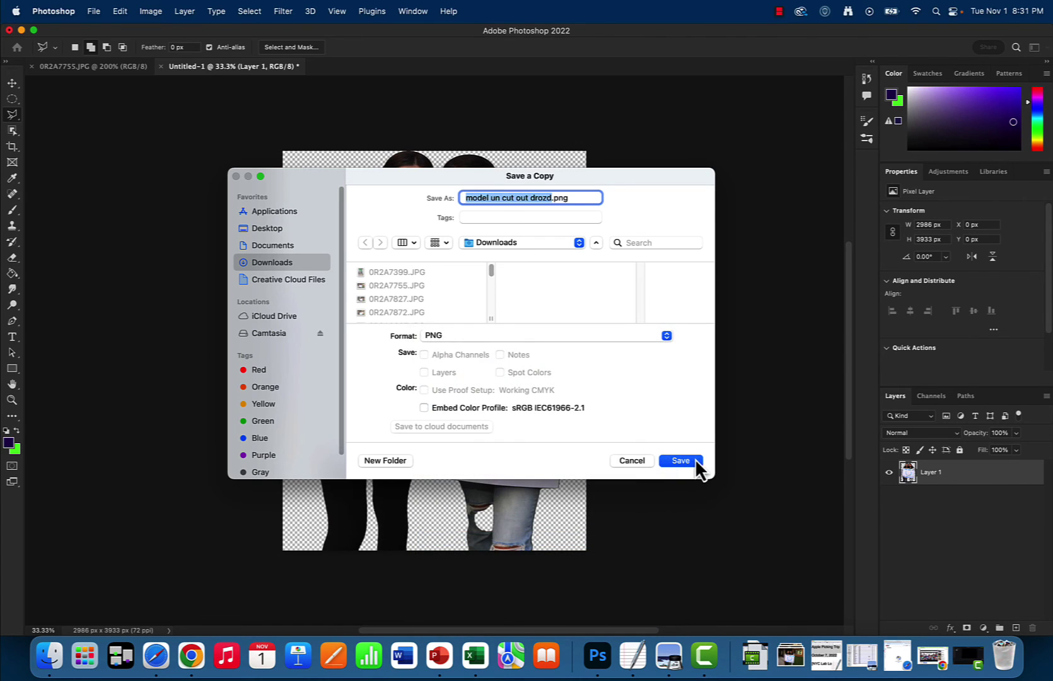
pyautogui.click(692, 462)
pyautogui.click(612, 305)
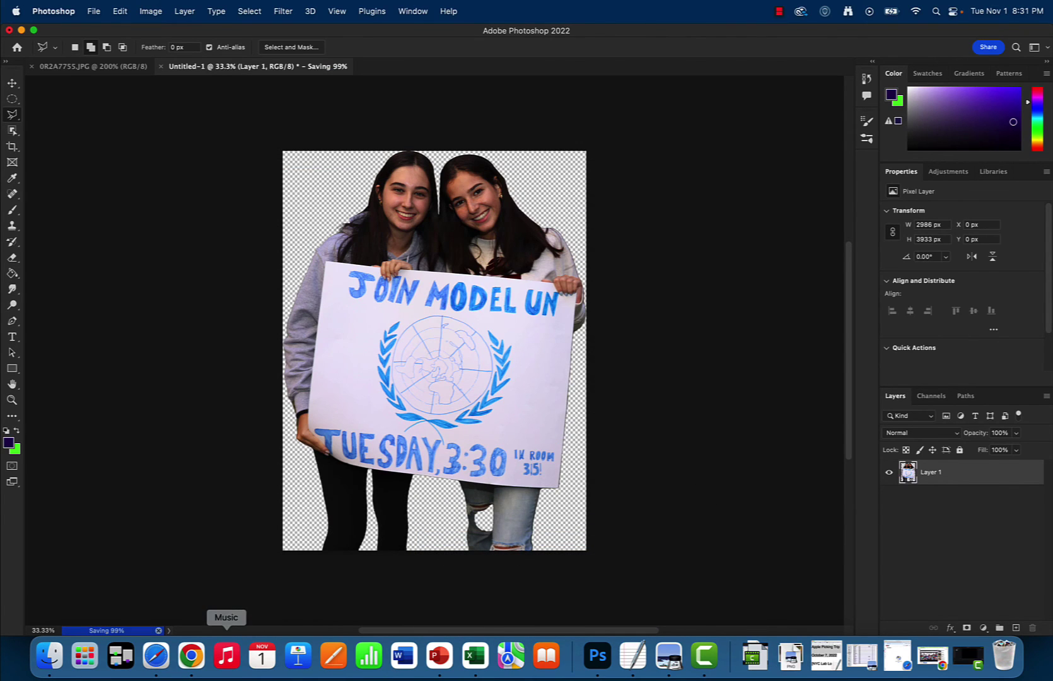
# - Switch to Chrome and check the student and club assignments in the club fair sign out spreadsheet
pyautogui.click(191, 655)
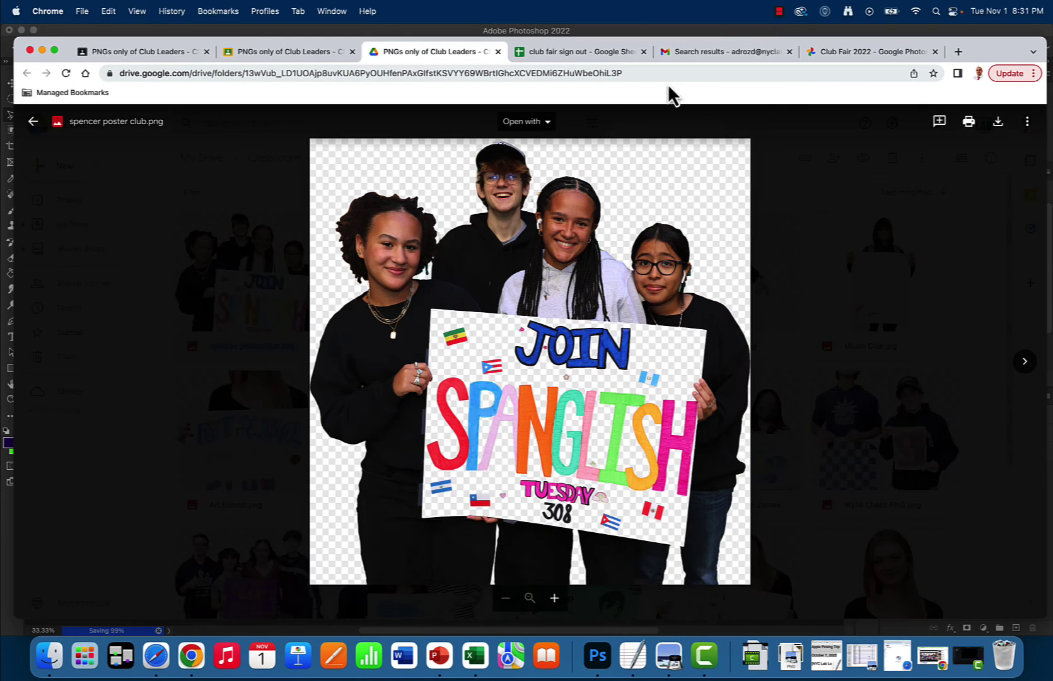
pyautogui.click(612, 63)
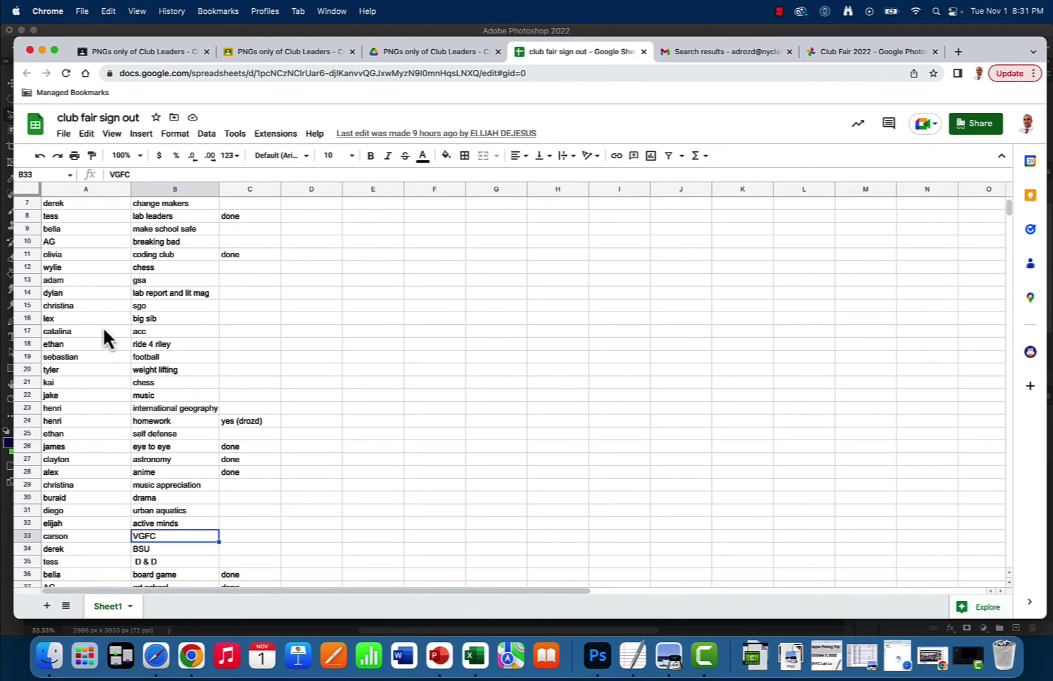
pyautogui.click(61, 320)
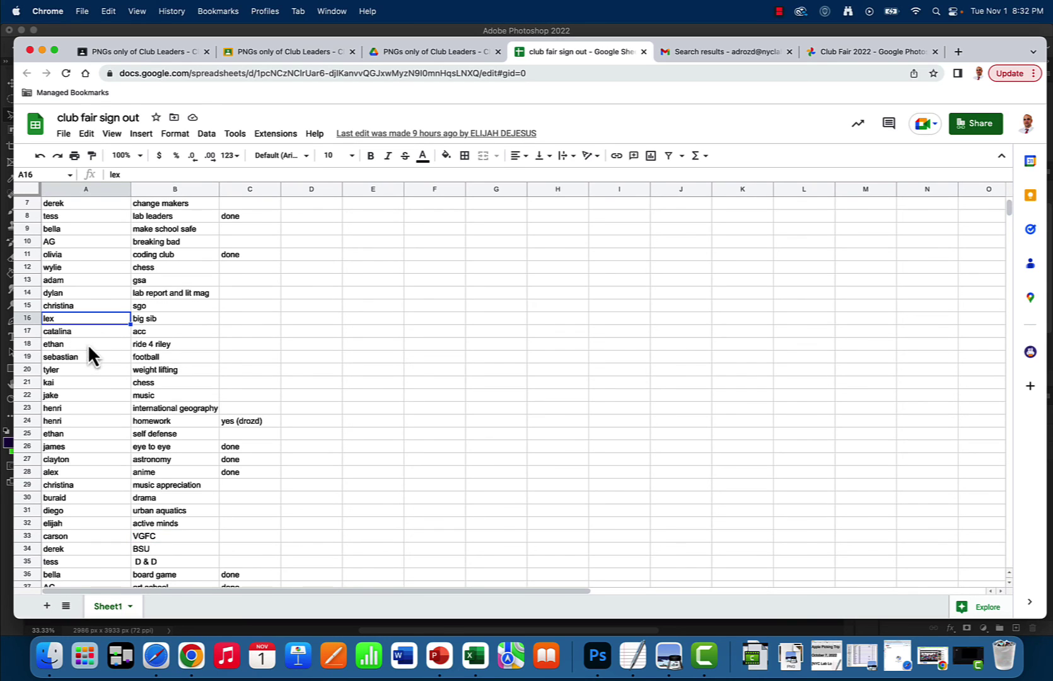
pyautogui.click(91, 356)
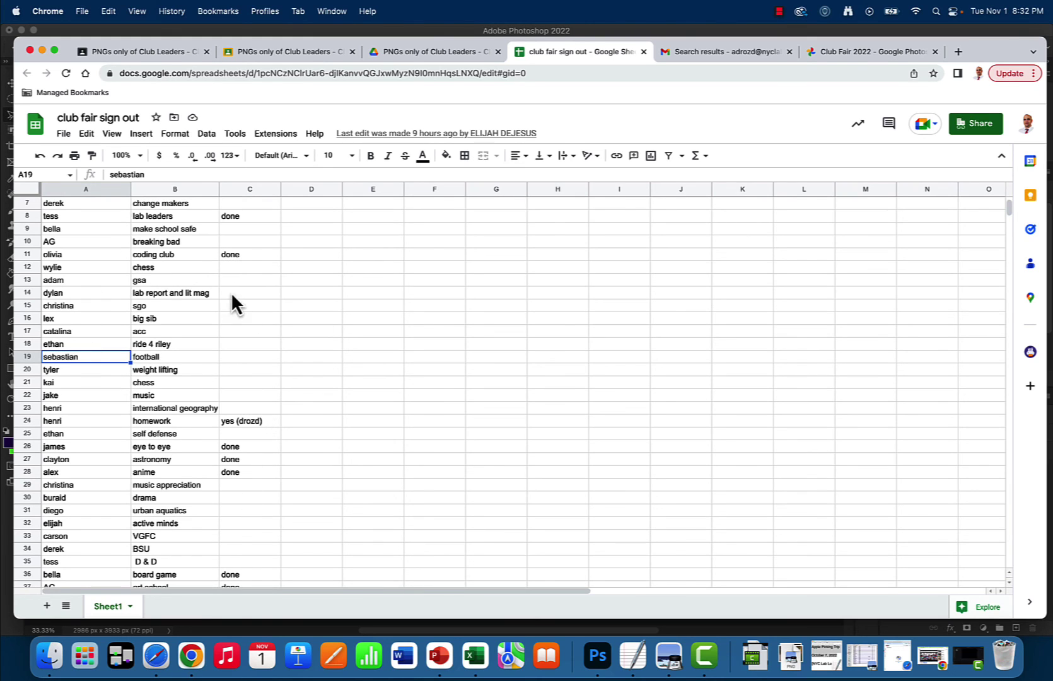
pyautogui.click(779, 14)
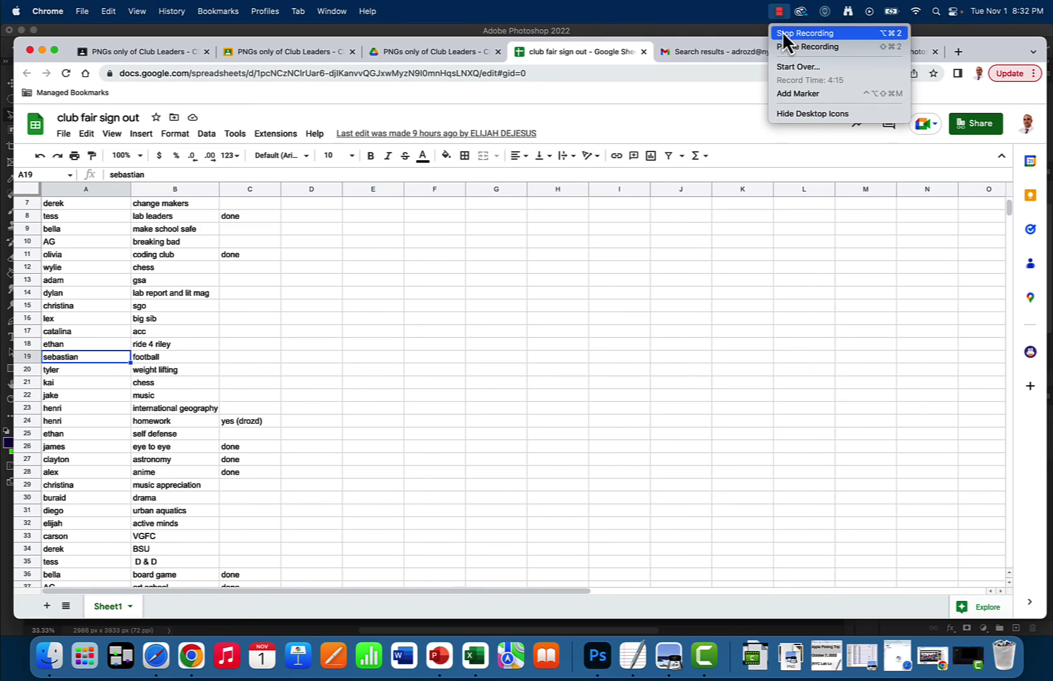